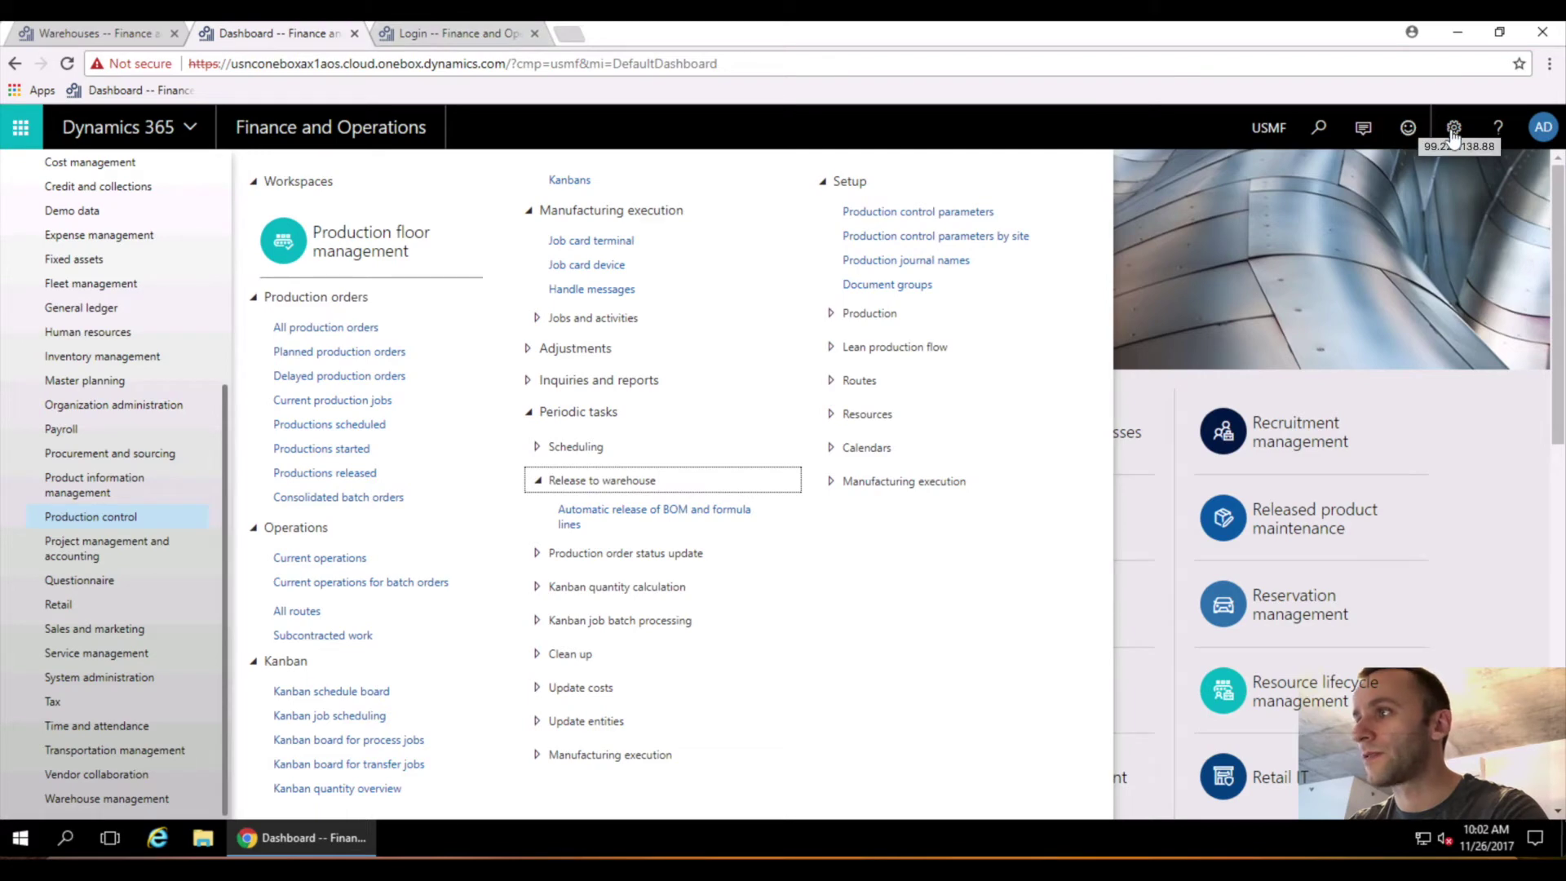
Step: View the About info showing the Fall 2017 Technical Preview, Update12 platform version
{"action": "left_click", "coordinate": [1453, 129]}
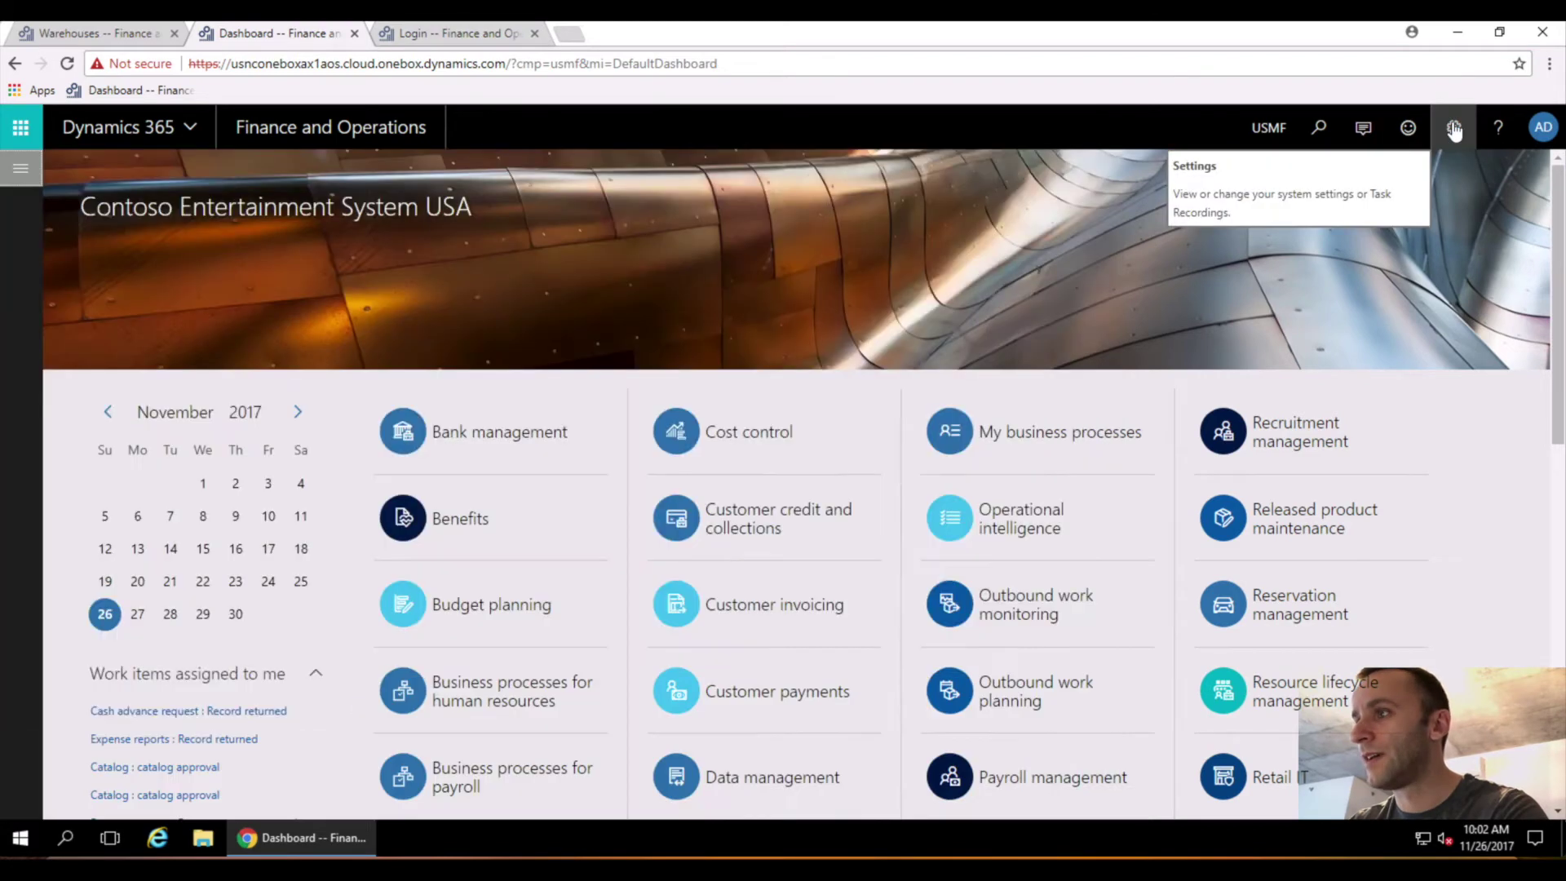
{"action": "left_click", "coordinate": [1492, 129]}
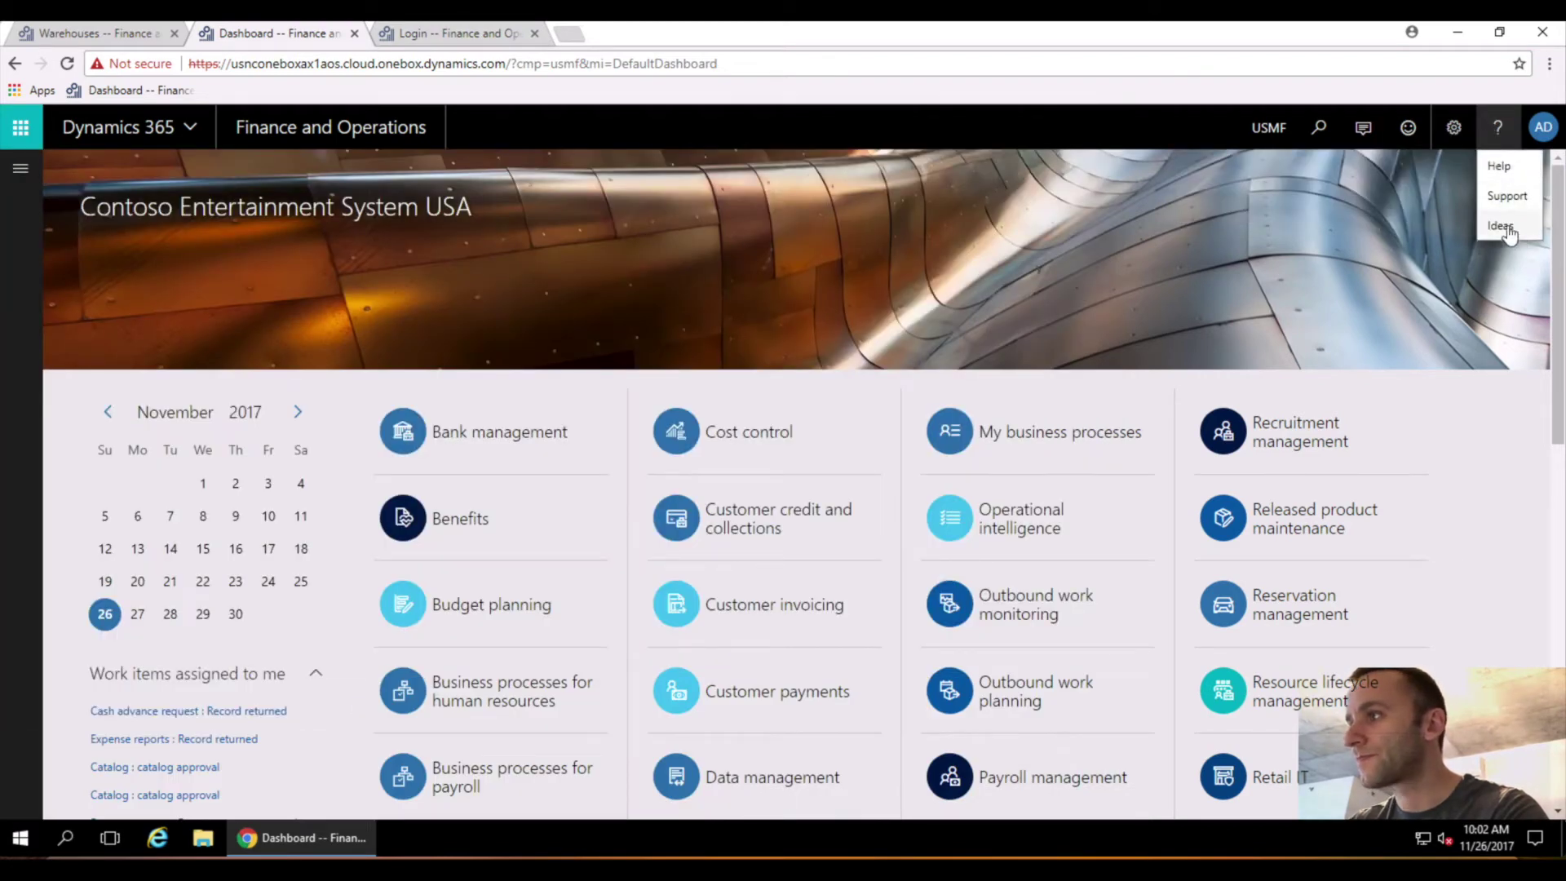
{"action": "left_click", "coordinate": [1454, 129]}
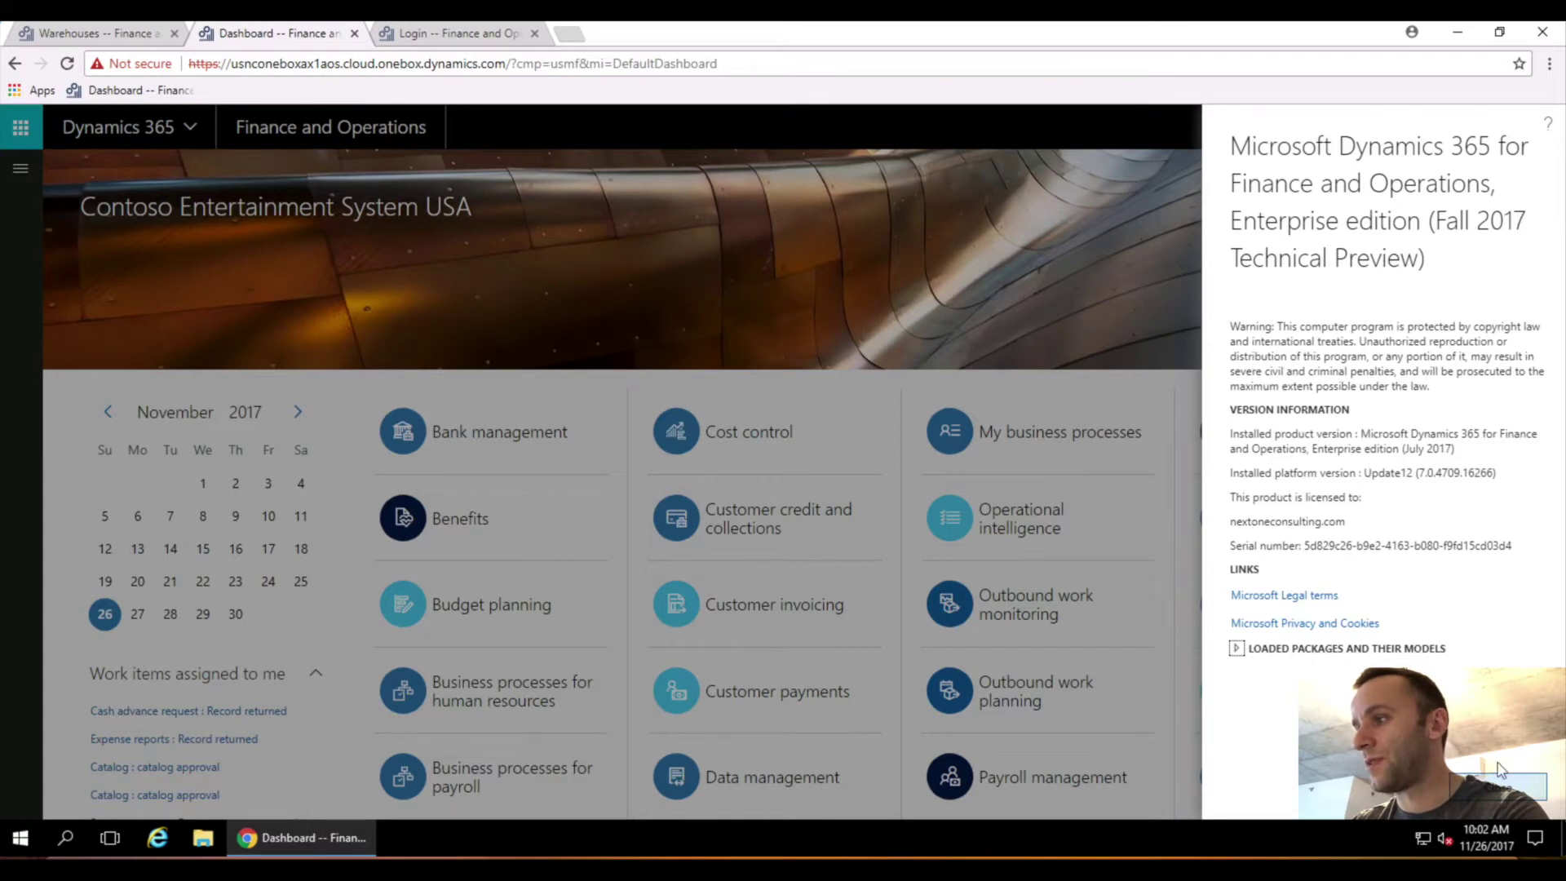
Step: Review the Automatic release of BOM and formula lines filters and batch options, then cancel it
{"action": "left_click", "coordinate": [466, 110]}
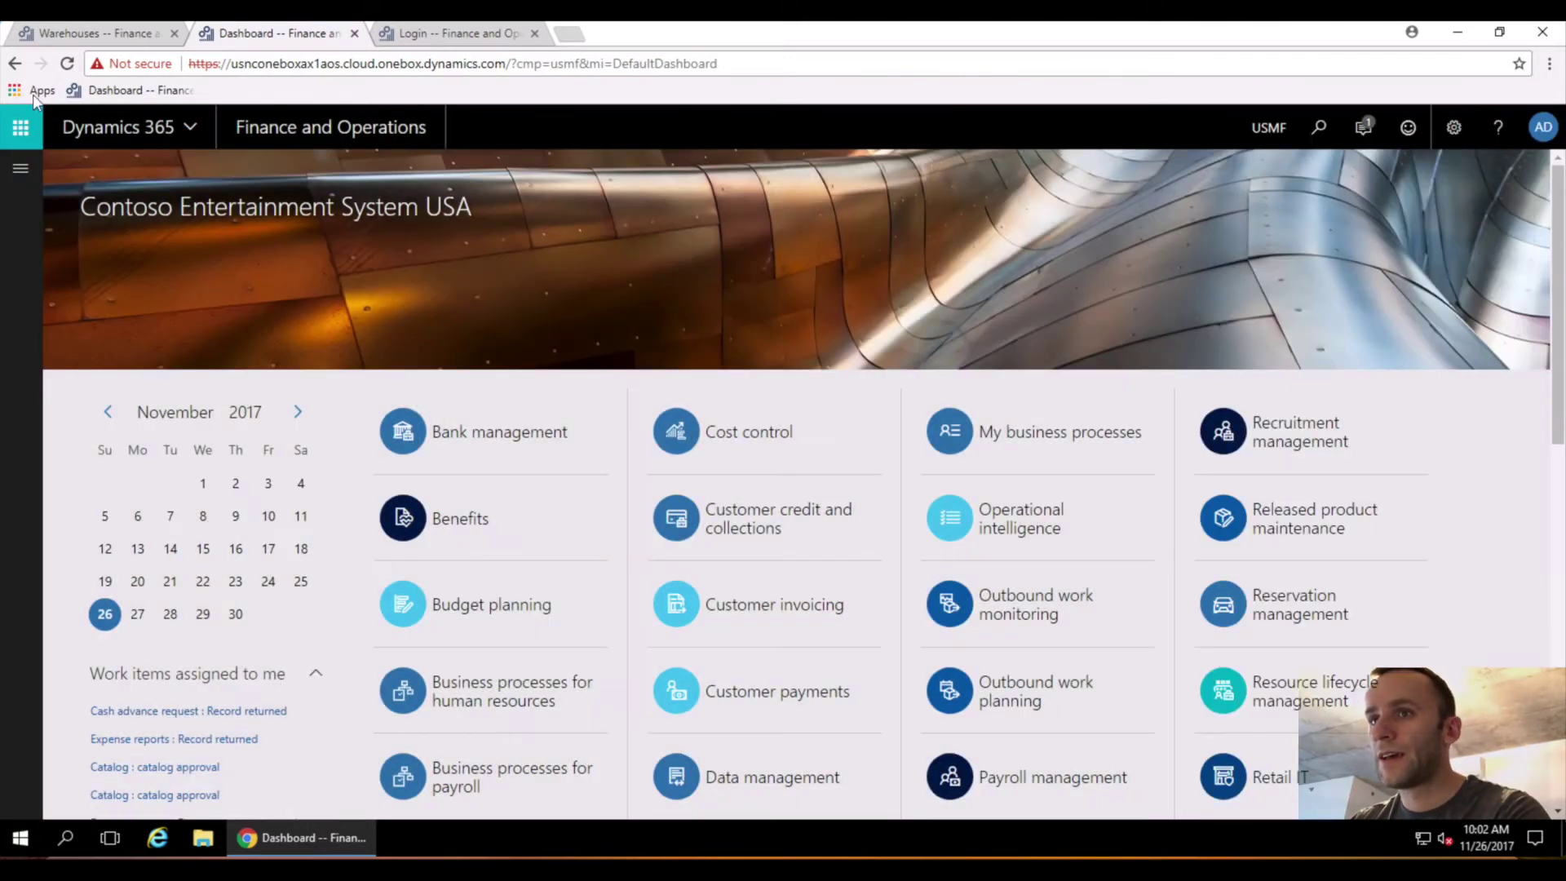
{"action": "left_click", "coordinate": [20, 170]}
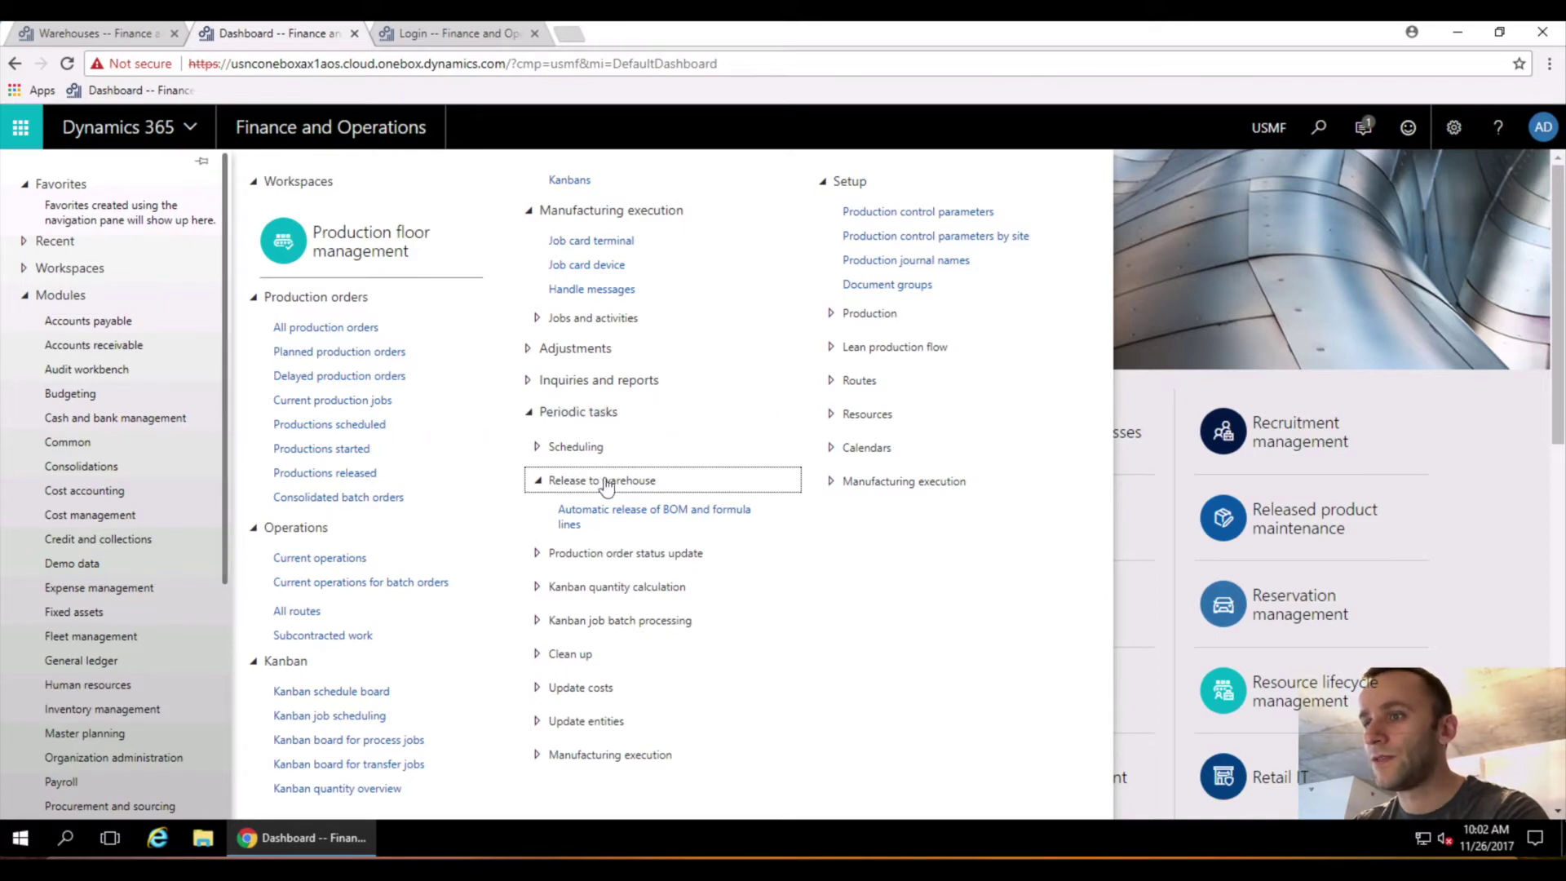
{"action": "left_click", "coordinate": [657, 514]}
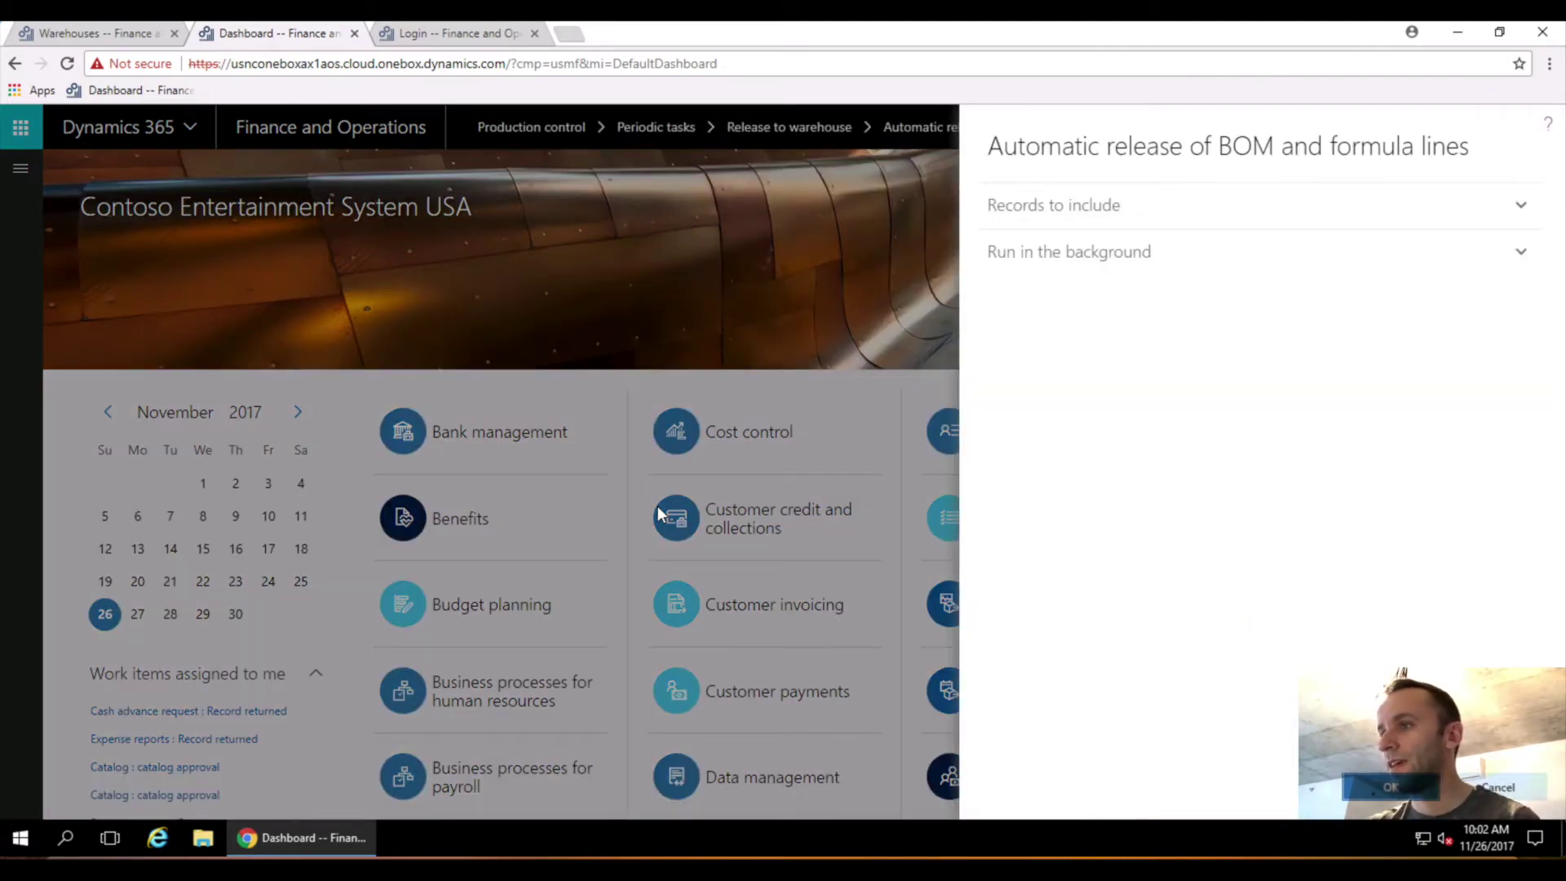
{"action": "left_click", "coordinate": [1521, 207]}
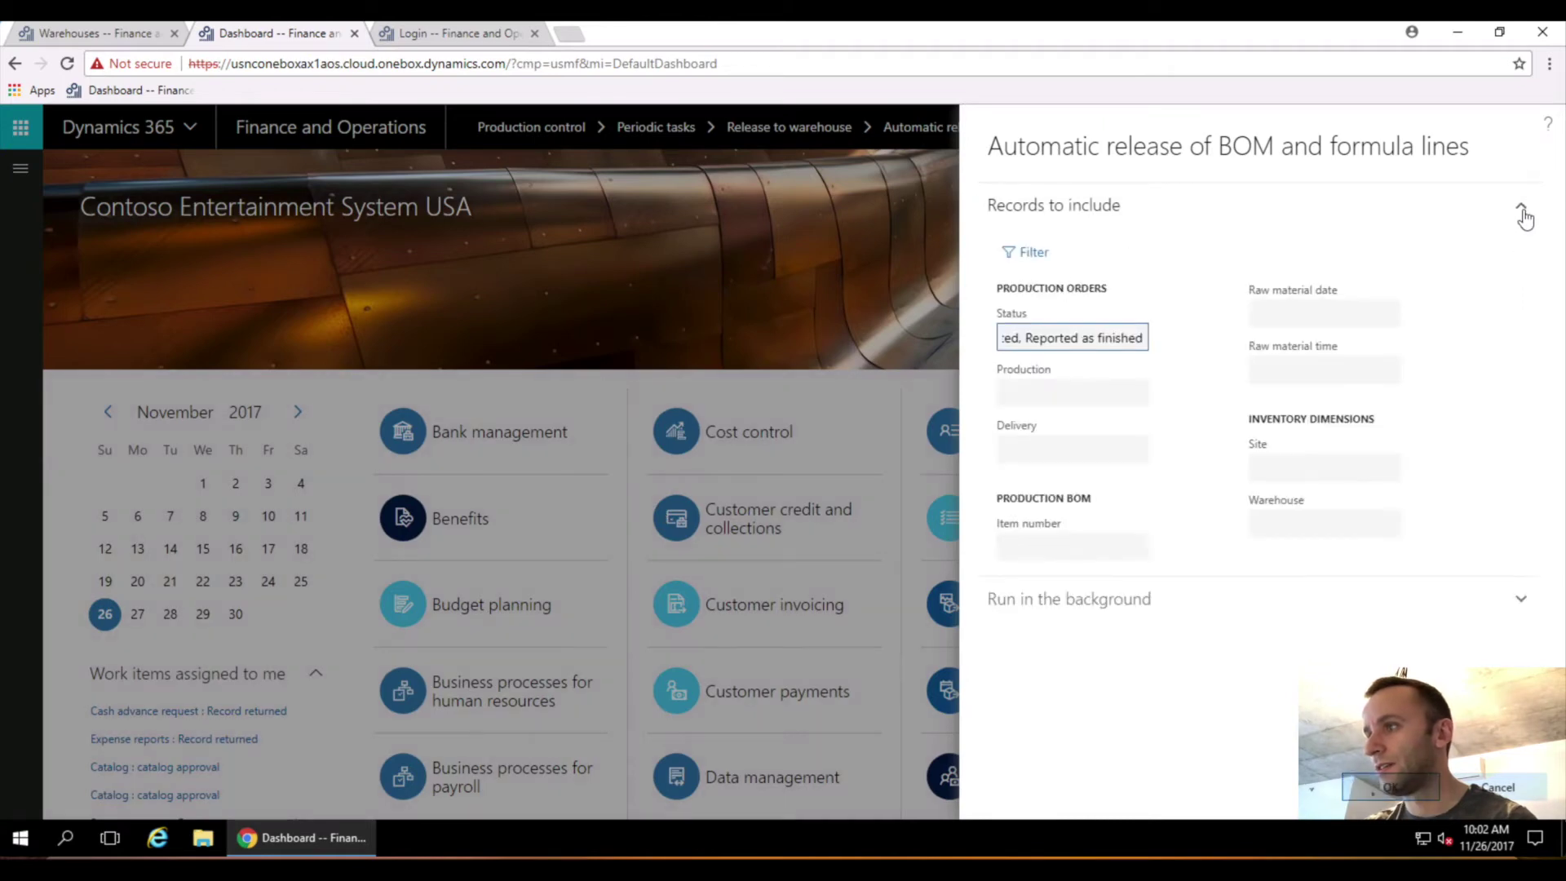
{"action": "left_click", "coordinate": [1509, 602]}
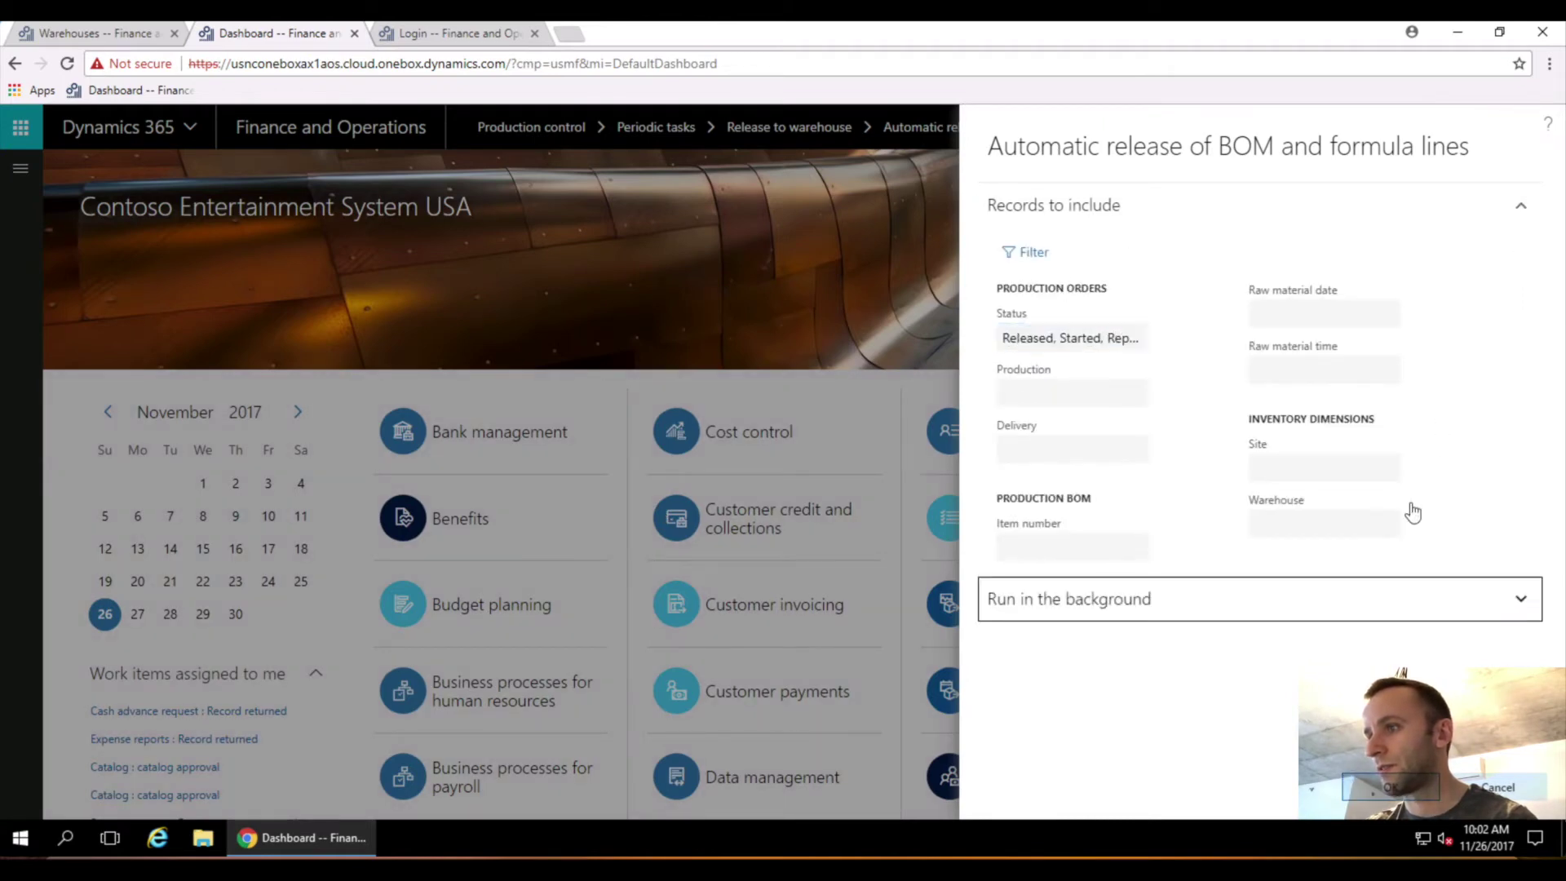
{"action": "scroll", "coordinate": [1351, 516], "scroll_direction": "down", "scroll_amount": 3}
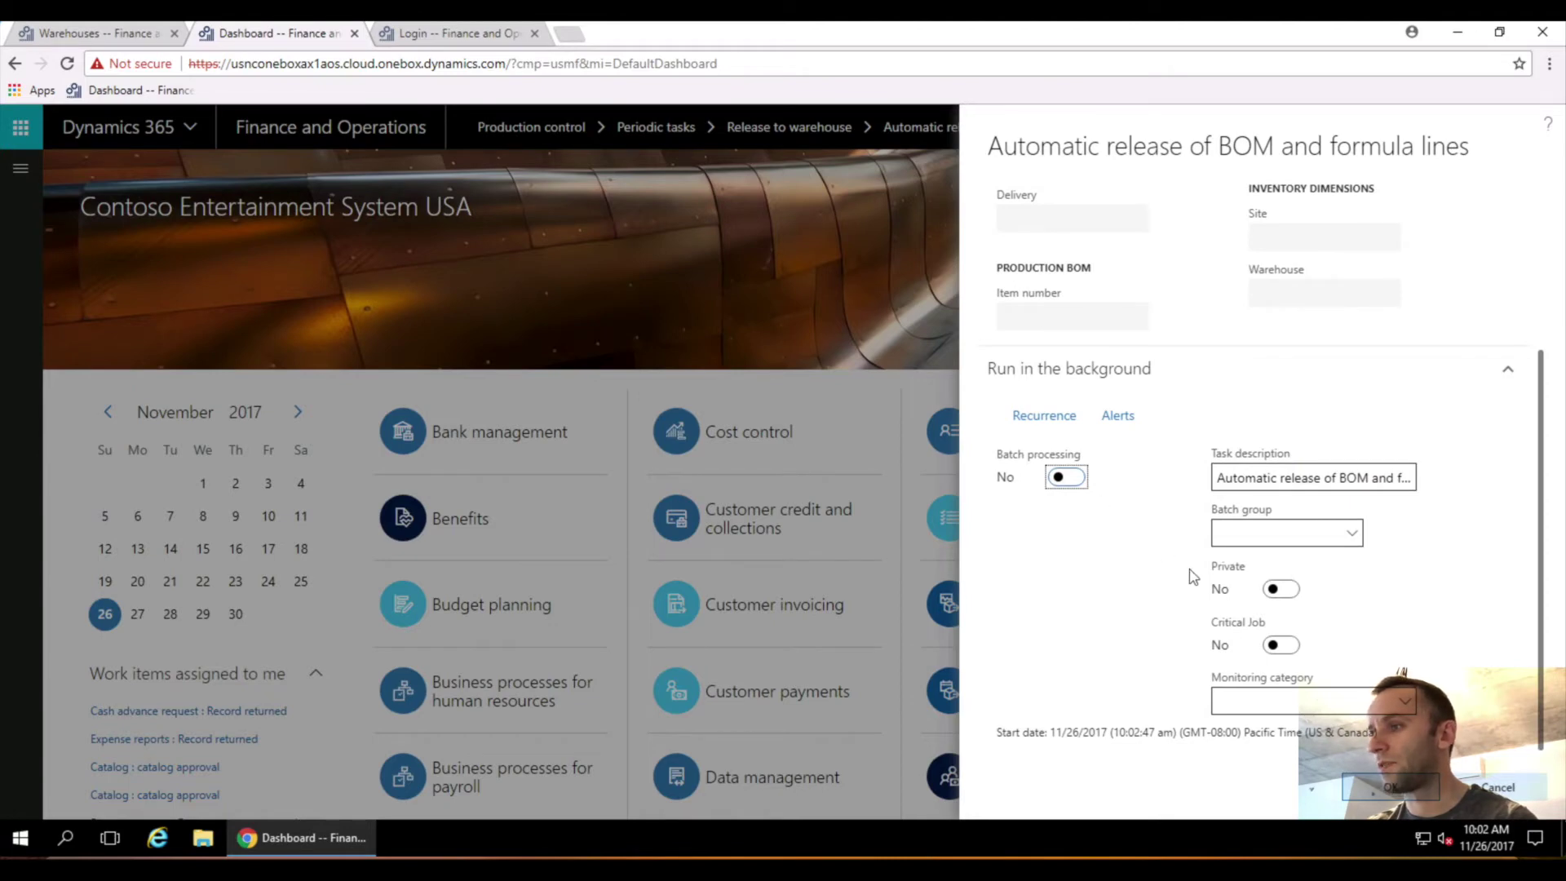
{"action": "left_click", "coordinate": [1499, 788]}
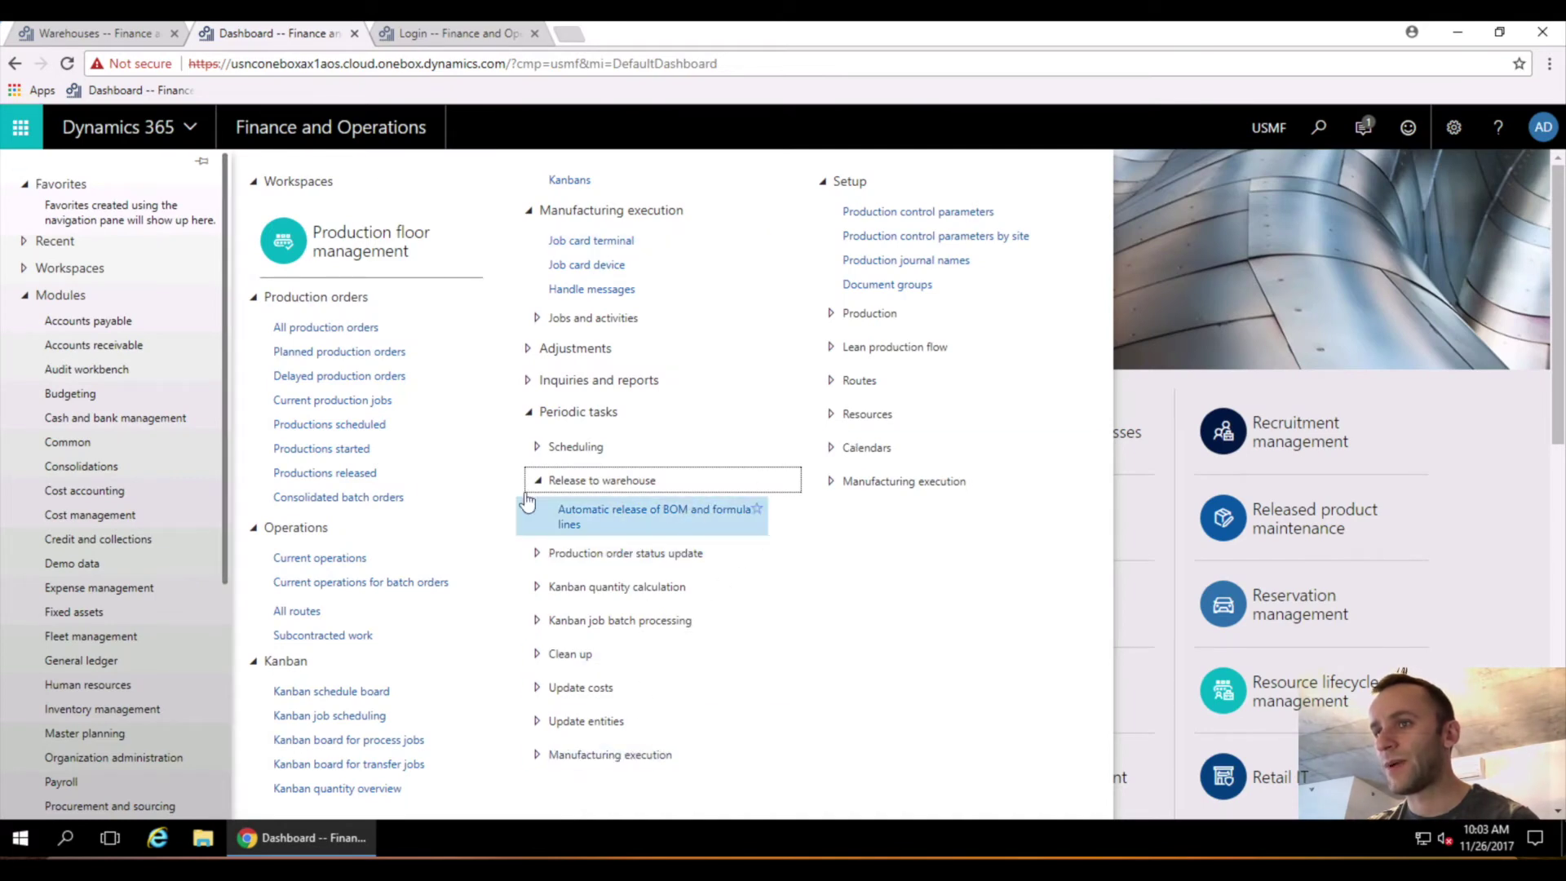
Step: Confirm production line release stays 'On production order release'; review material reservation choices
{"action": "left_click", "coordinate": [959, 214]}
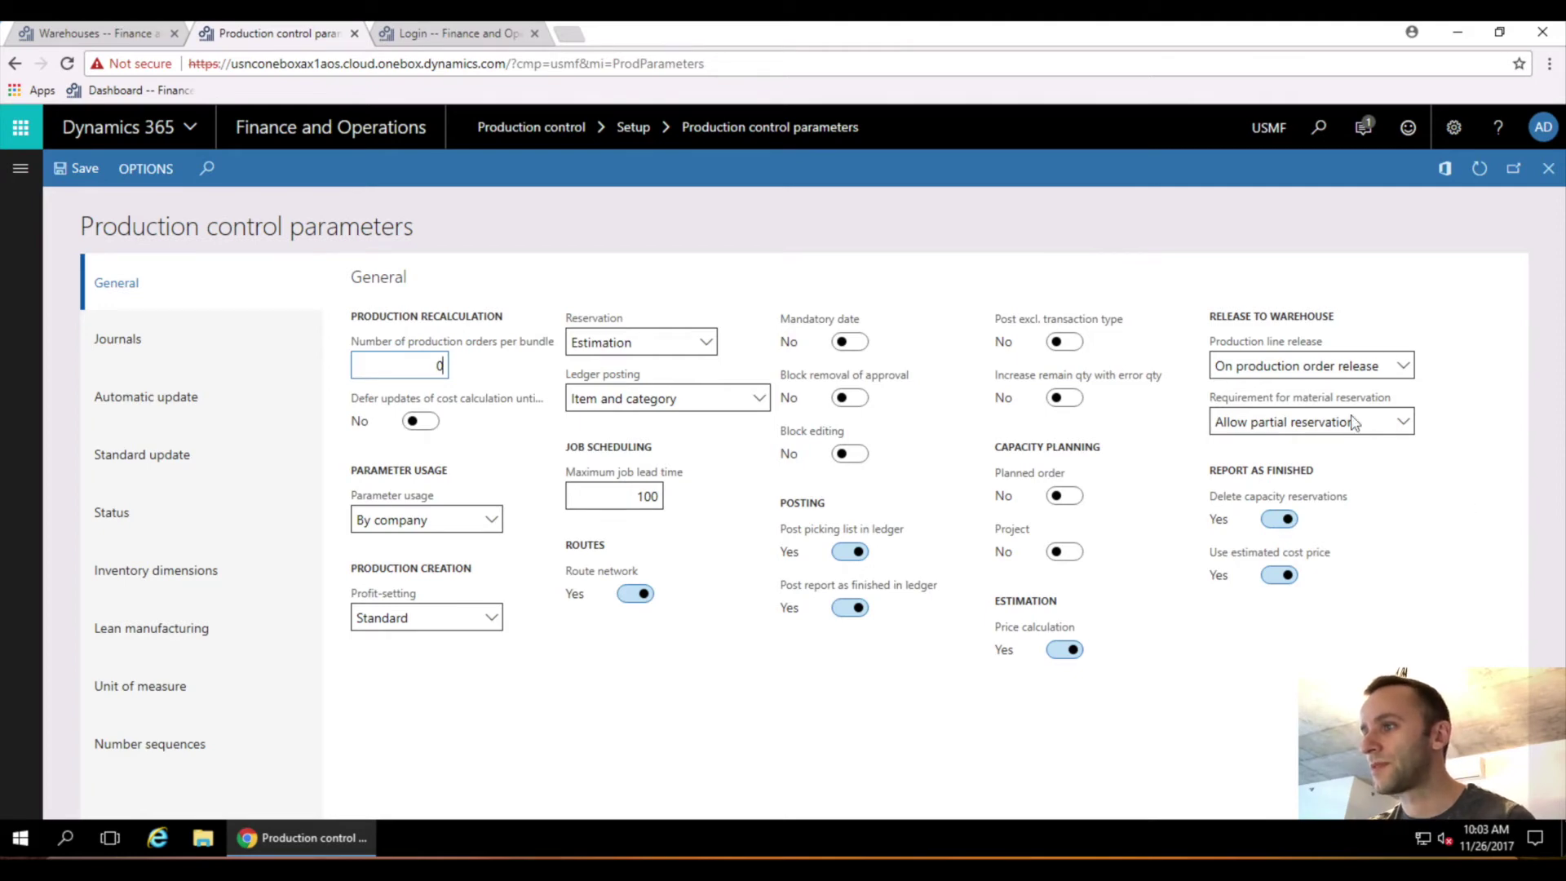
{"action": "left_click", "coordinate": [1403, 369]}
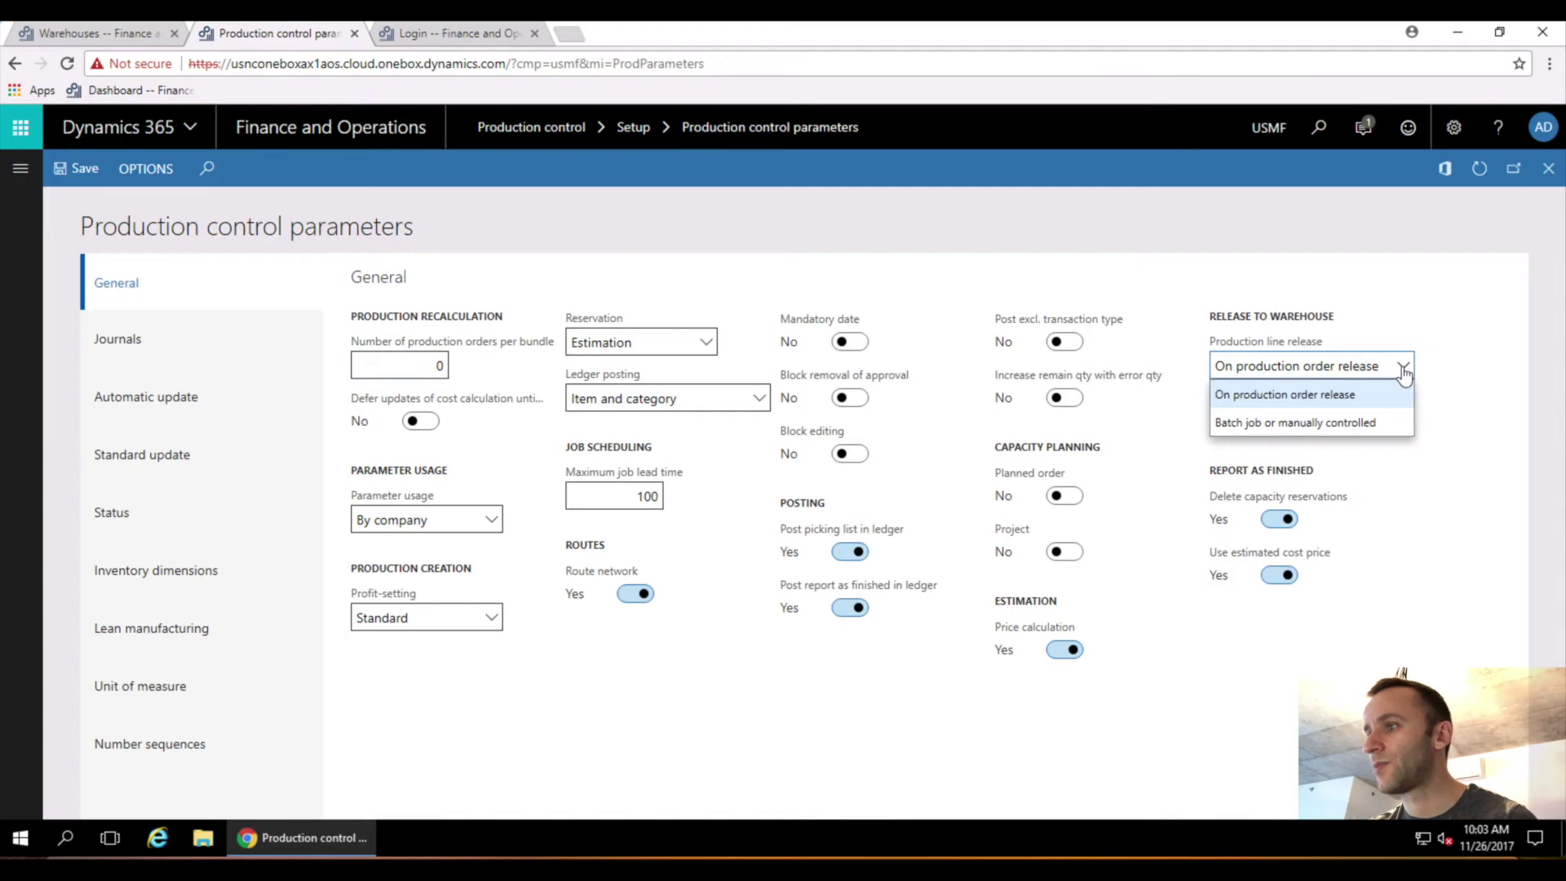
{"action": "left_click", "coordinate": [1461, 360]}
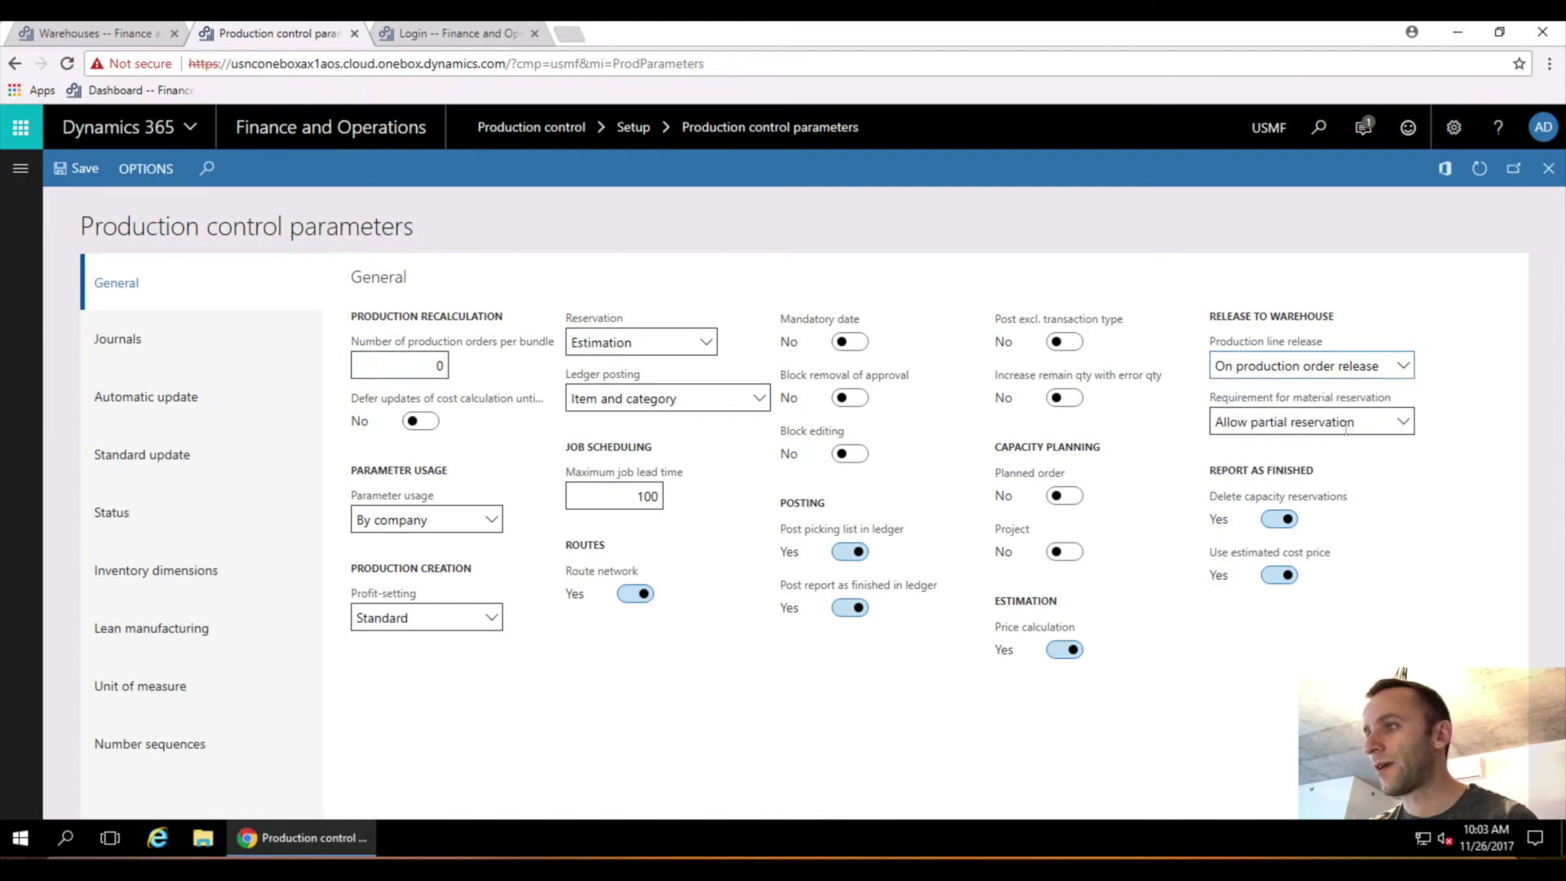
{"action": "left_click", "coordinate": [1403, 422]}
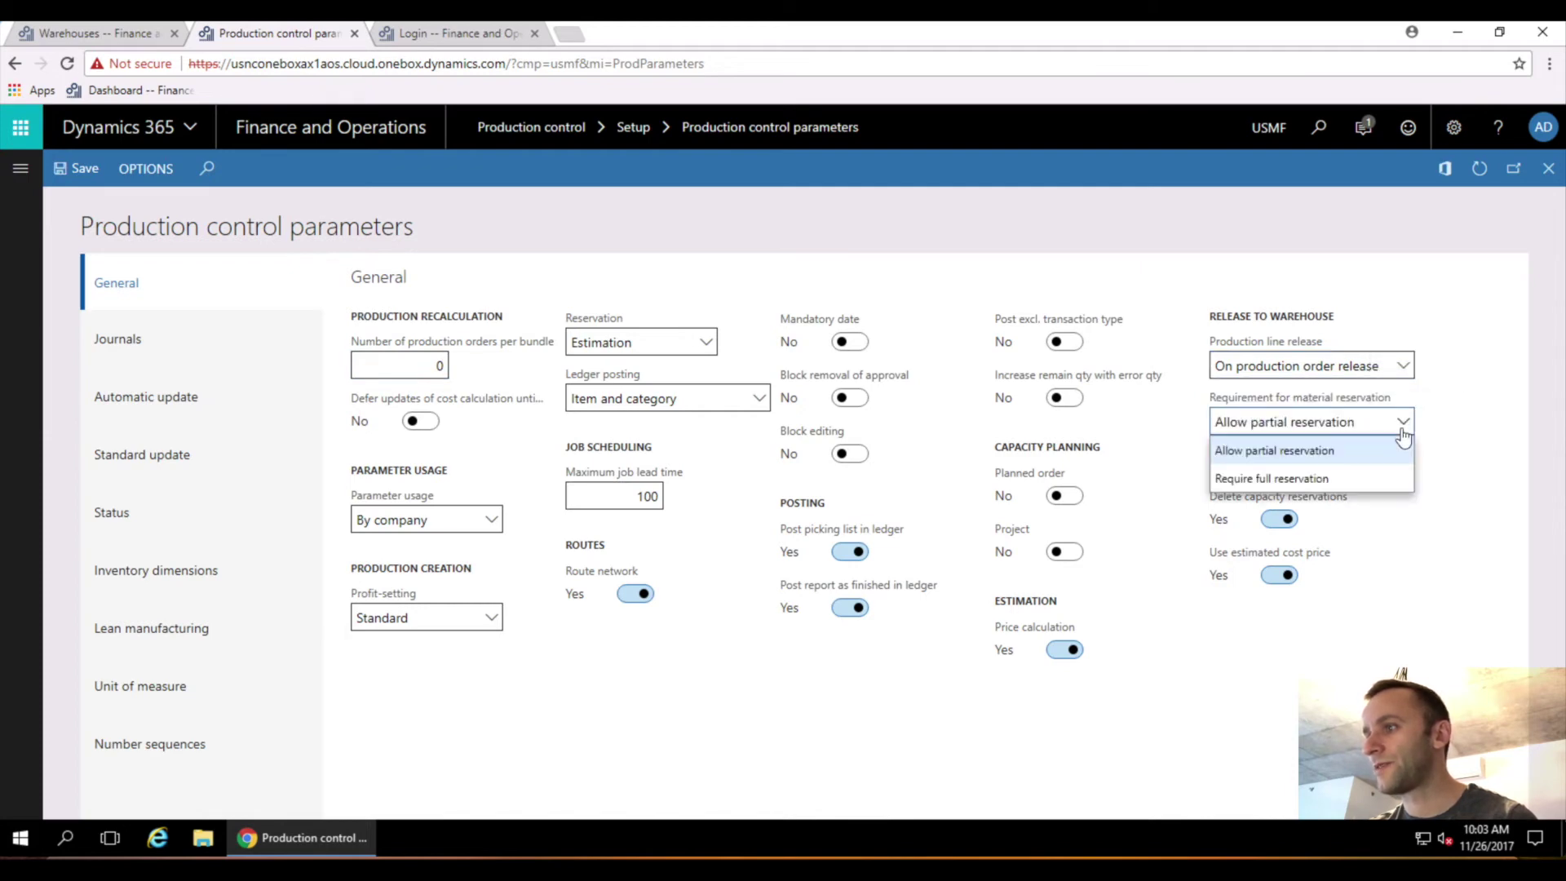
{"action": "left_click", "coordinate": [1403, 367]}
Step: Go to the All production orders list under Production control
{"action": "left_click", "coordinate": [1030, 262]}
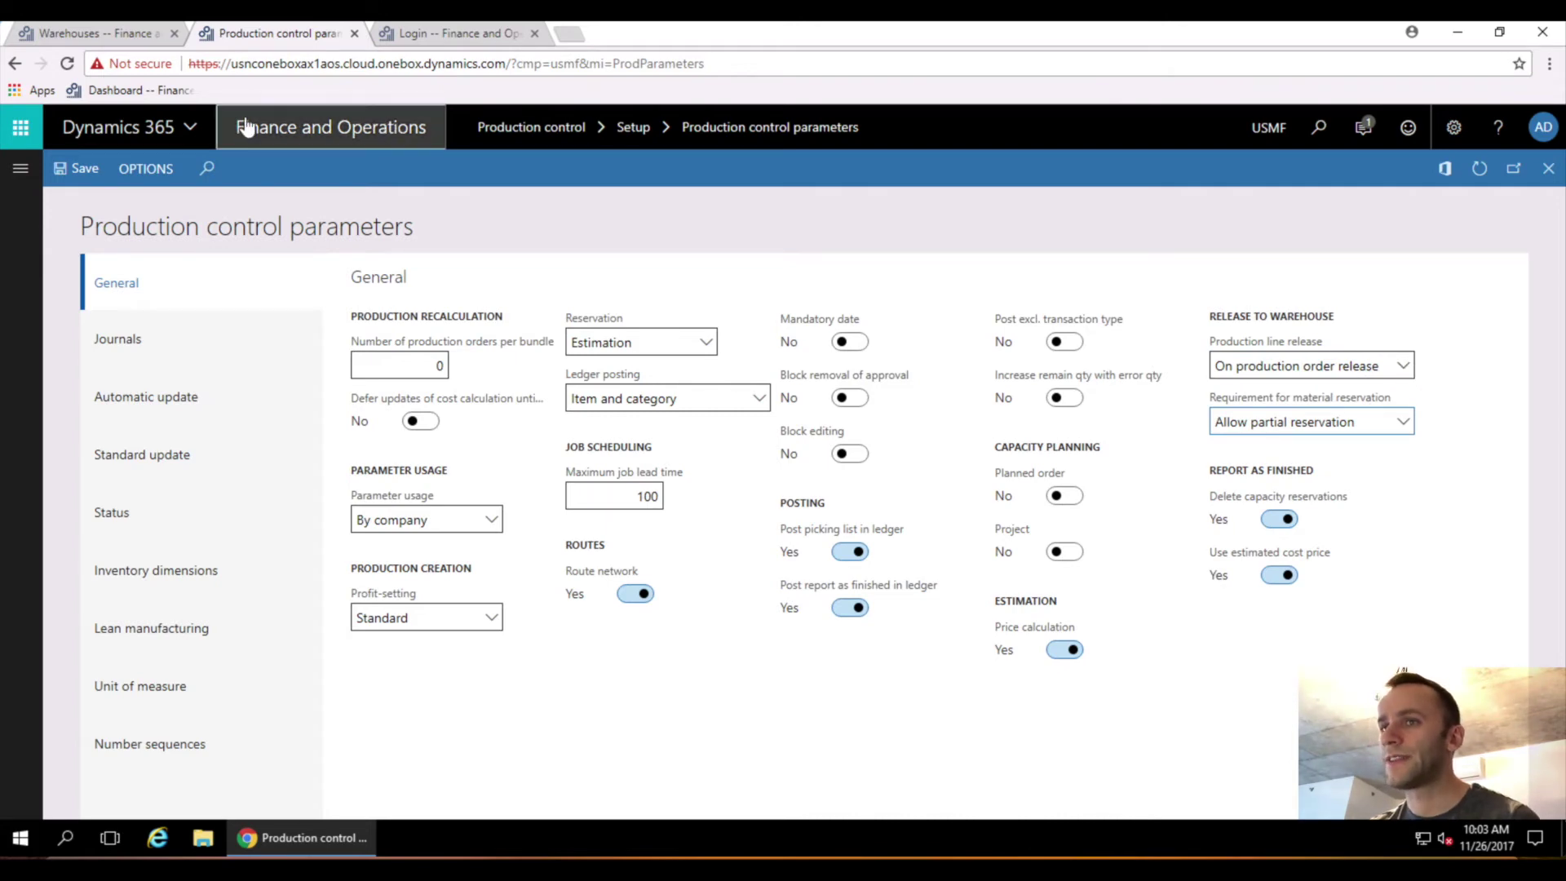
{"action": "left_click", "coordinate": [21, 168]}
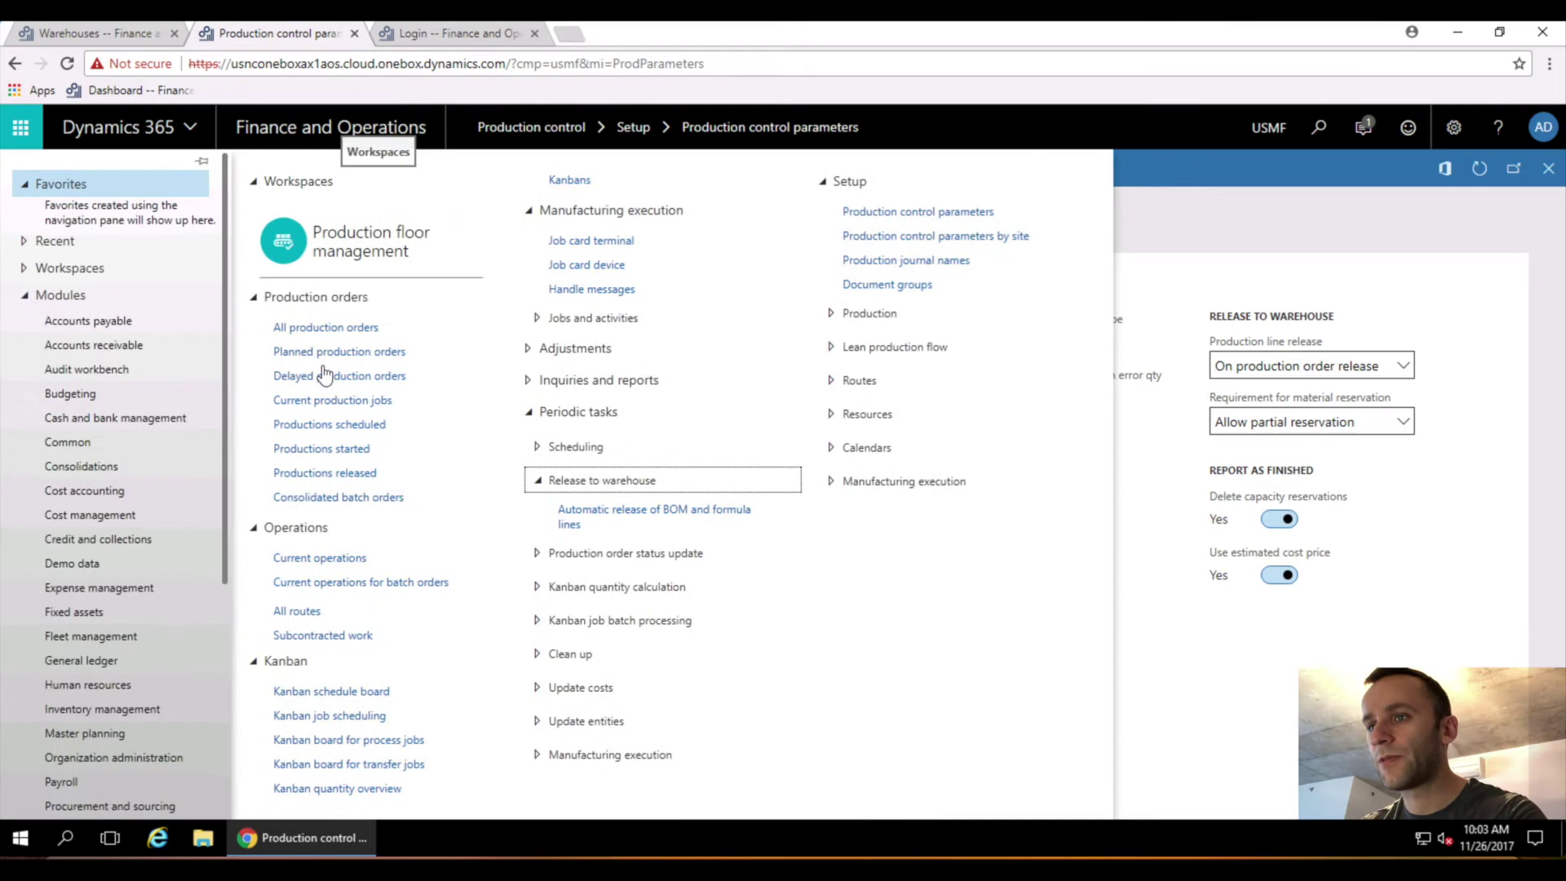
{"action": "left_click", "coordinate": [337, 327]}
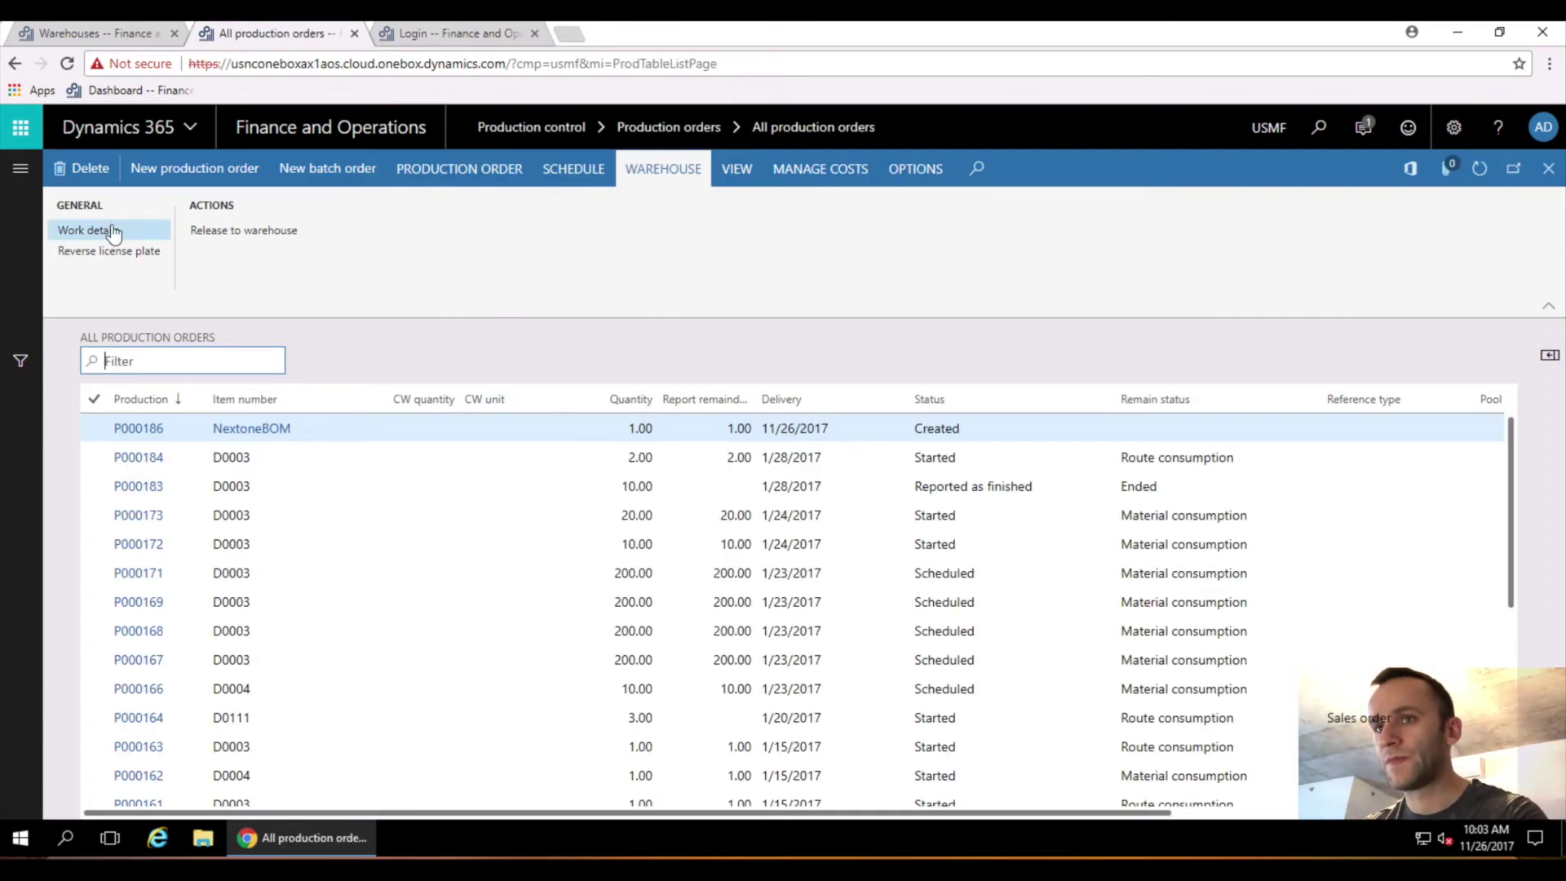
{"action": "left_click", "coordinate": [22, 171]}
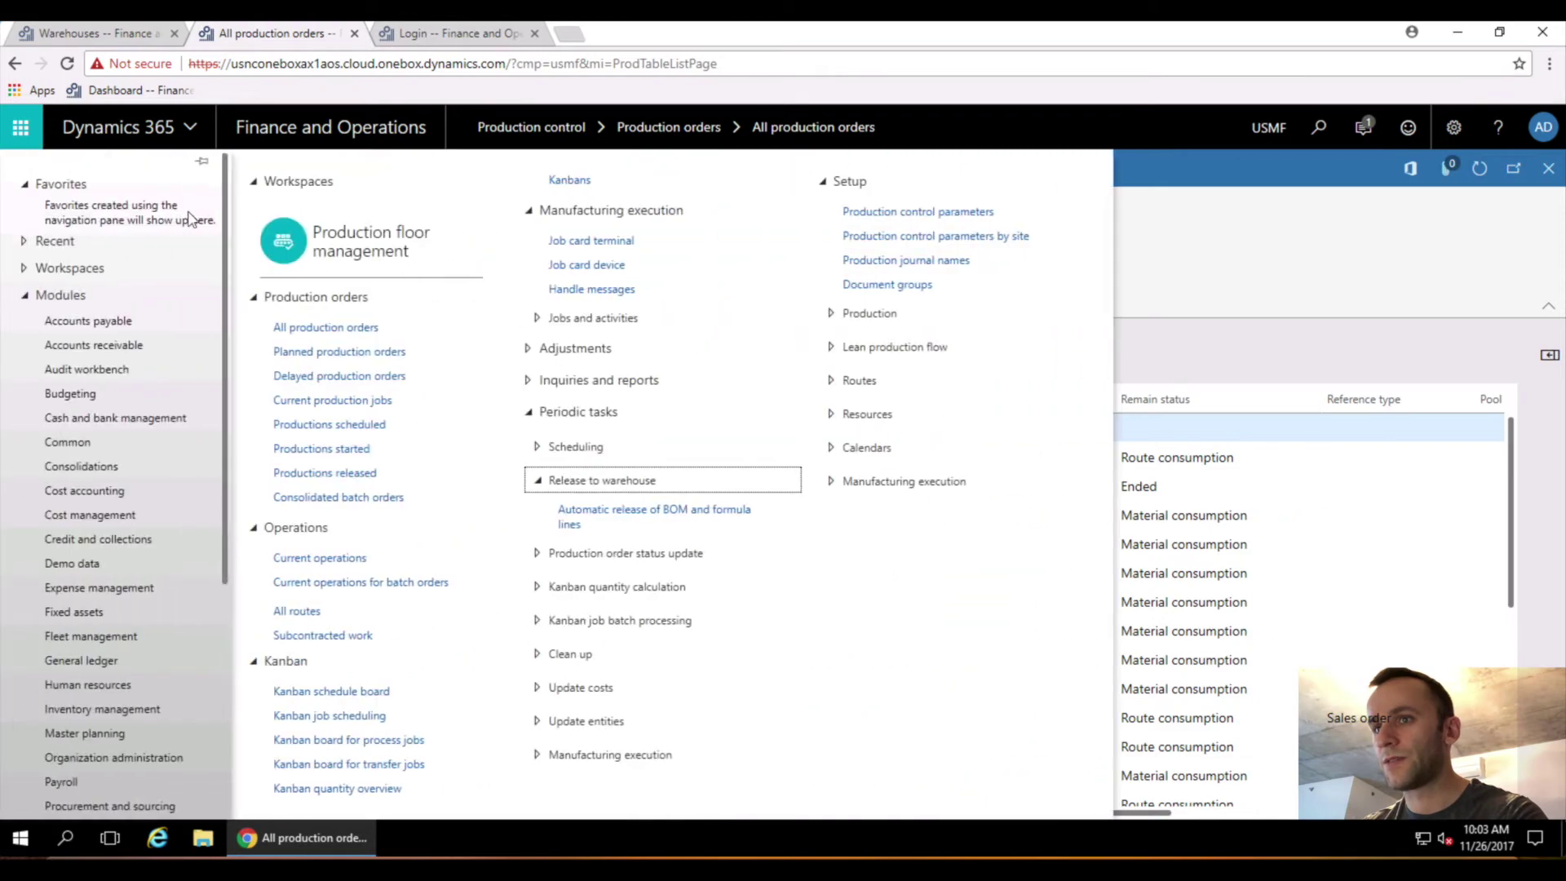
{"action": "left_click", "coordinate": [331, 331]}
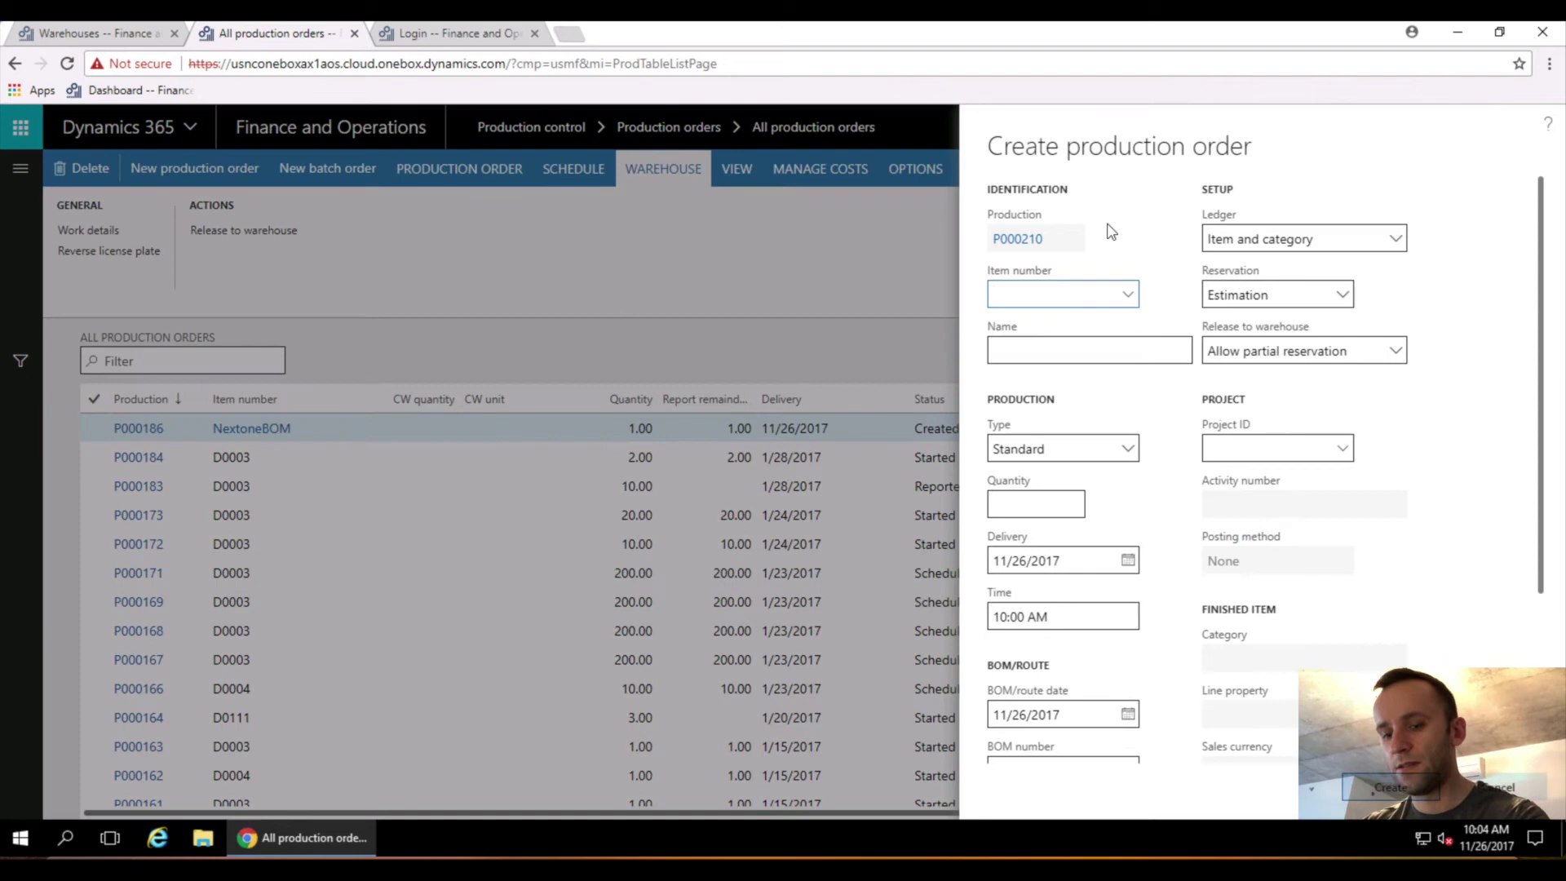
Step: Create a production order for NextoneBOM at site 3, warehouse 34
{"action": "type", "text": "Nextone"}
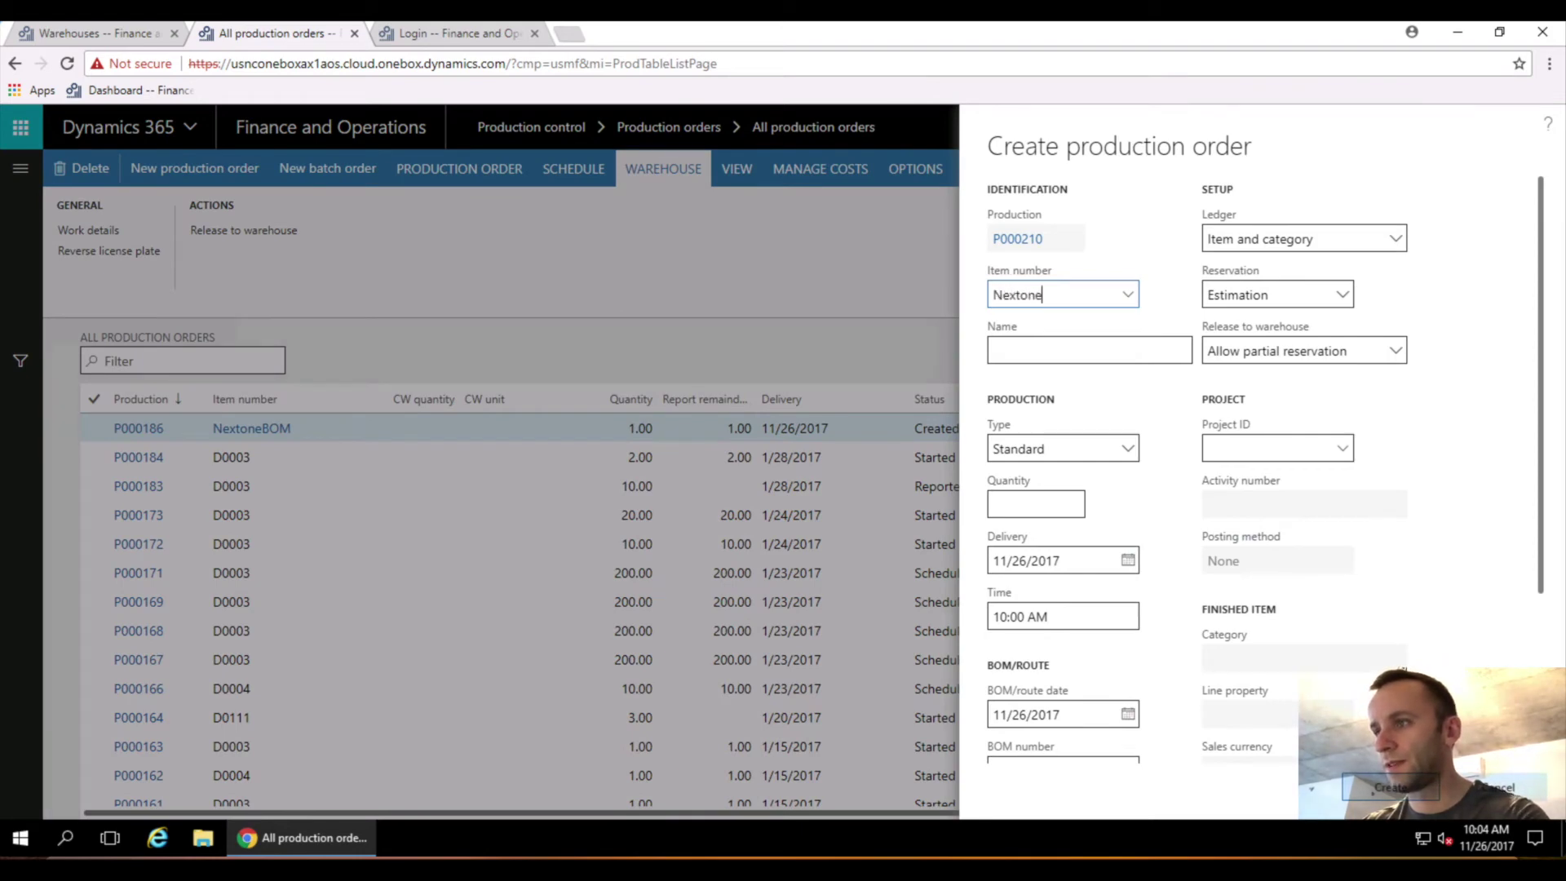
{"action": "type", "text": "BOM"}
{"action": "key", "text": "Tab"}
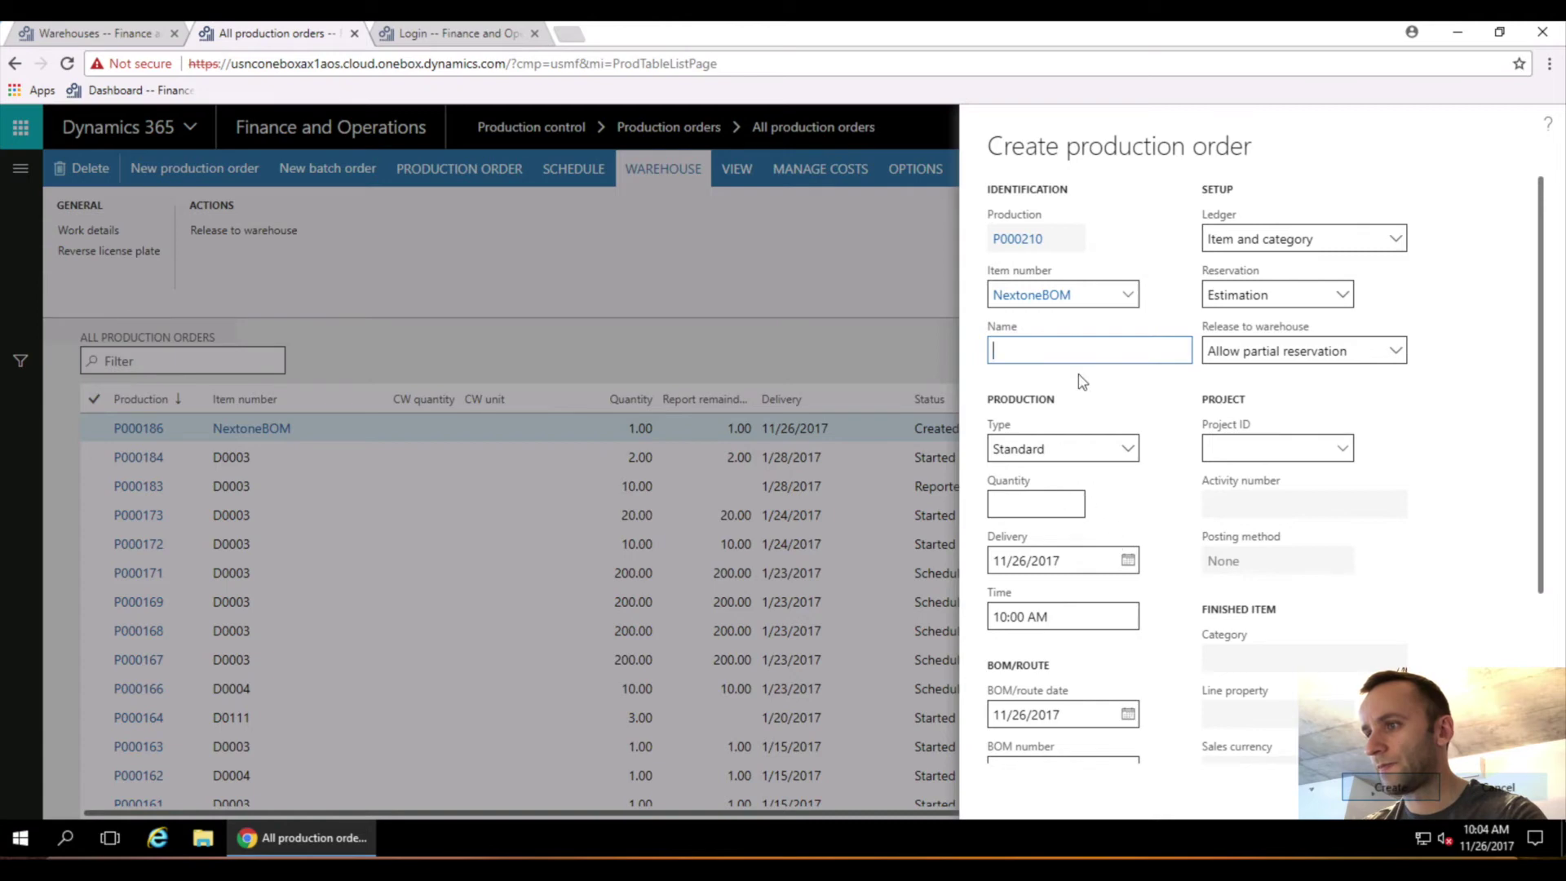
{"action": "left_click", "coordinate": [1127, 453]}
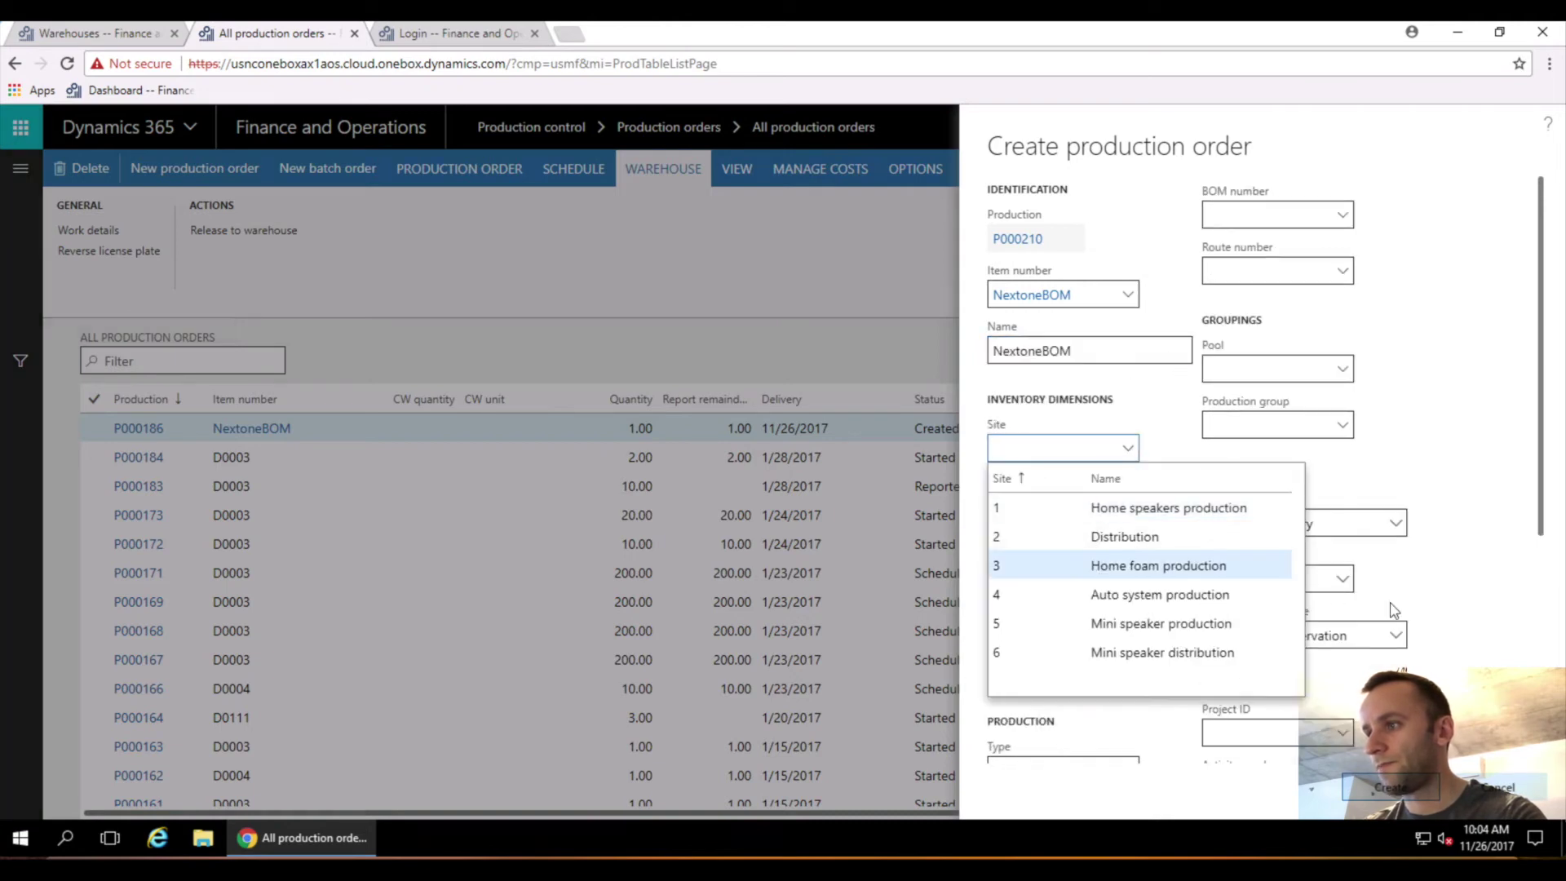
{"action": "left_click", "coordinate": [1158, 565]}
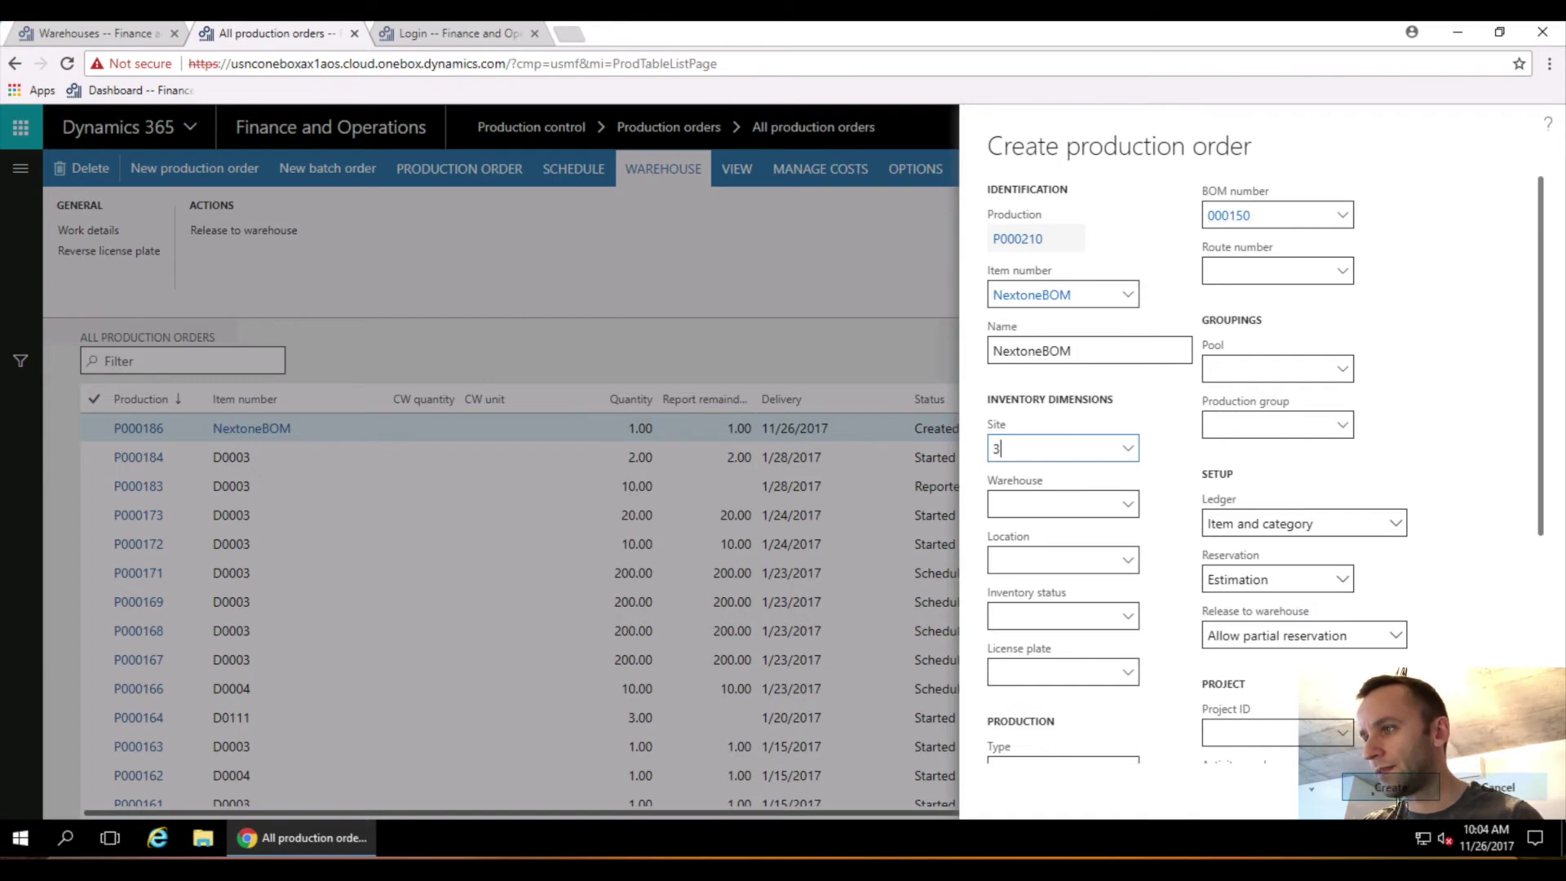
{"action": "left_click", "coordinate": [1400, 798]}
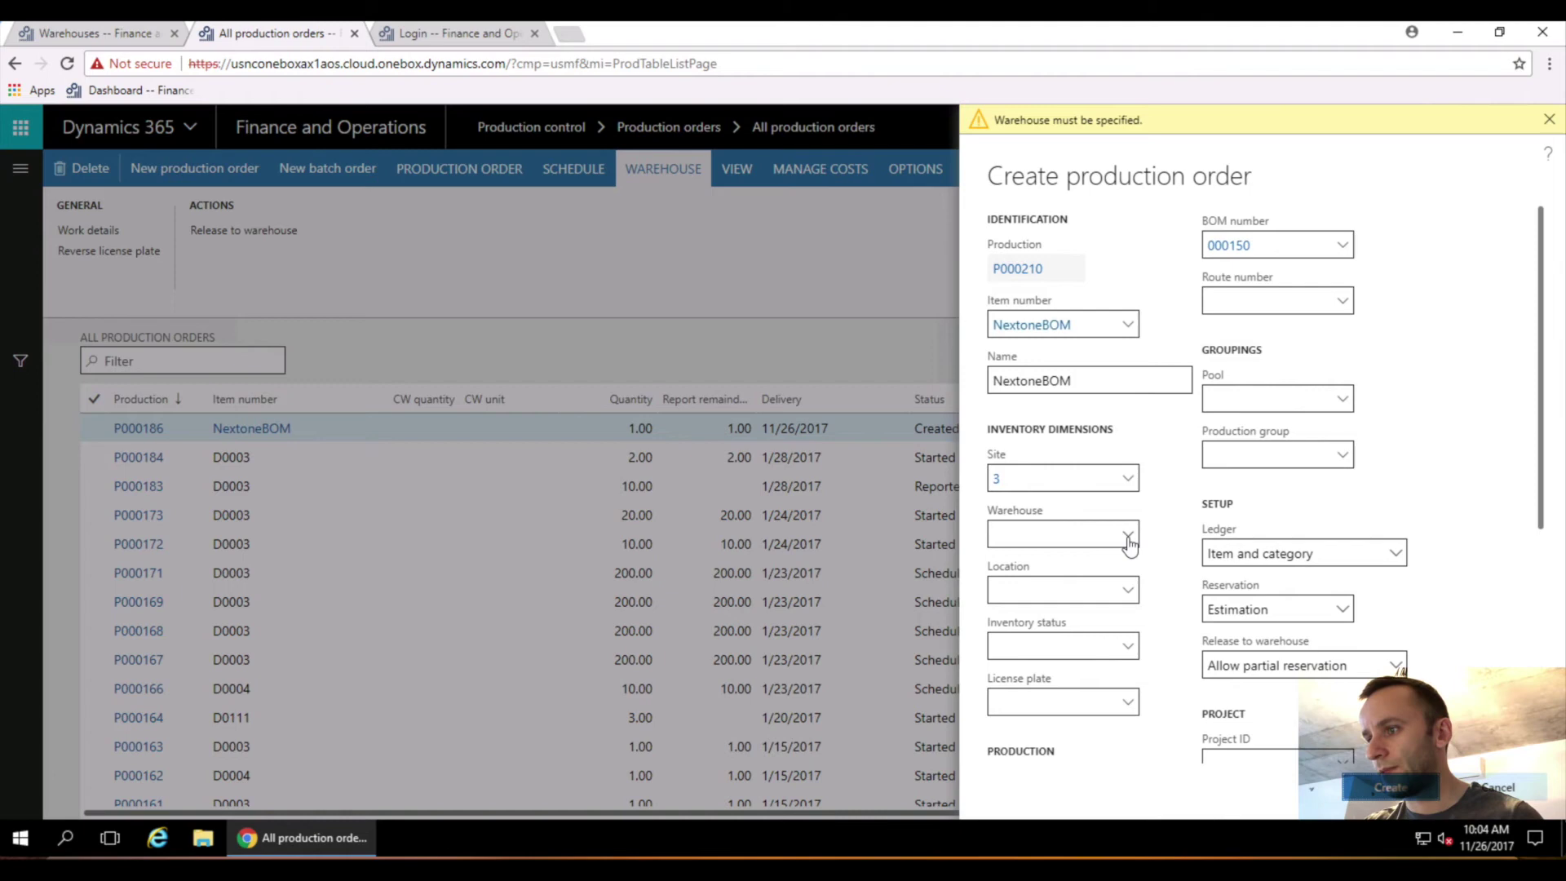
{"action": "left_click", "coordinate": [1129, 538]}
{"action": "type", "text": "34"}
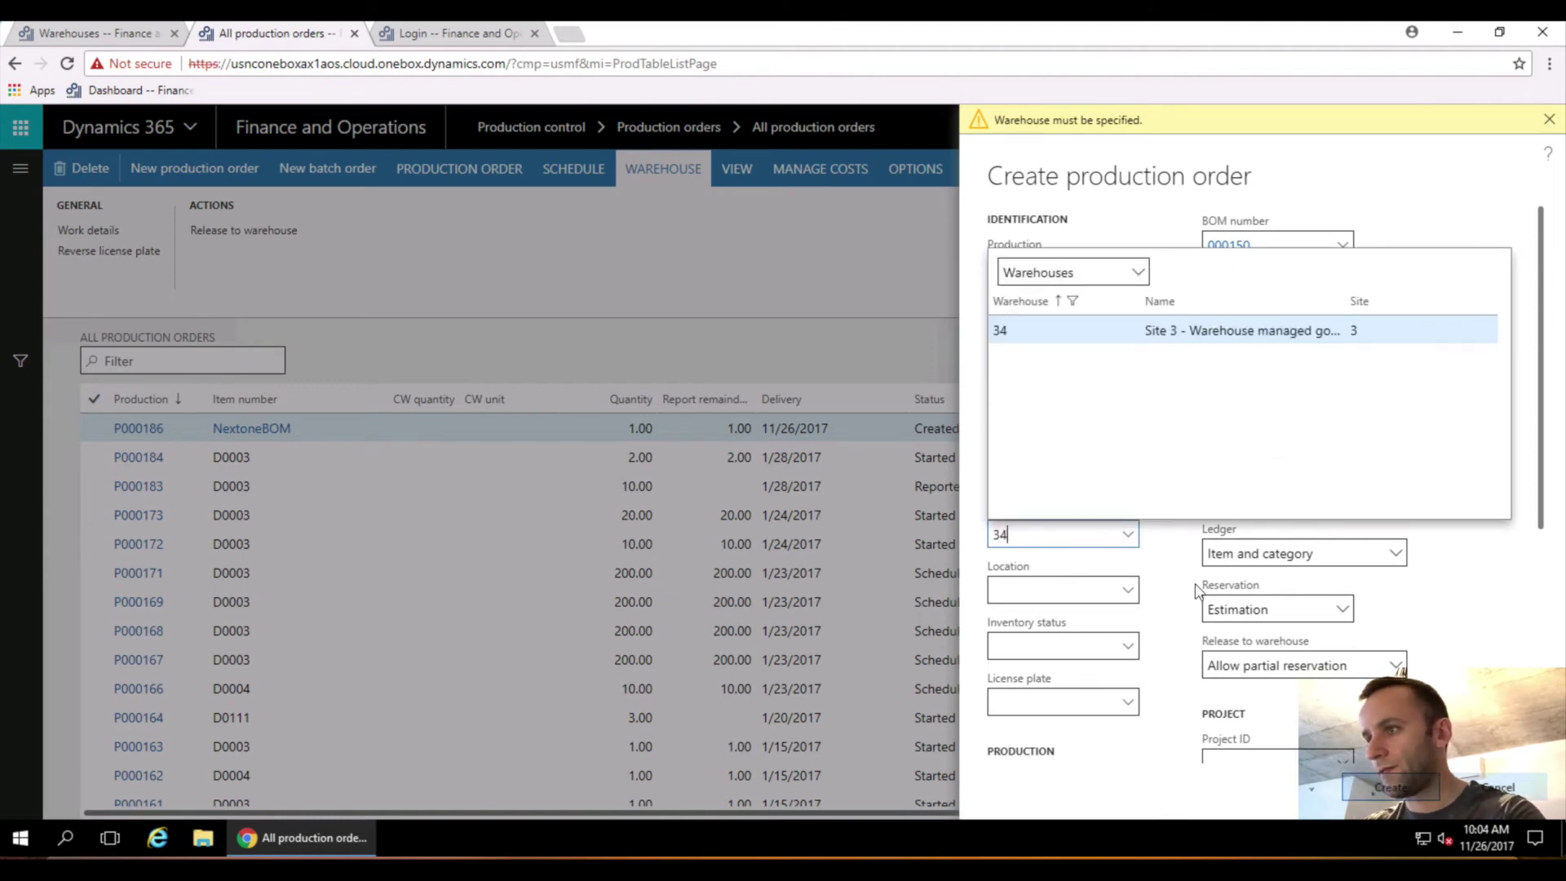
{"action": "left_click", "coordinate": [1066, 330]}
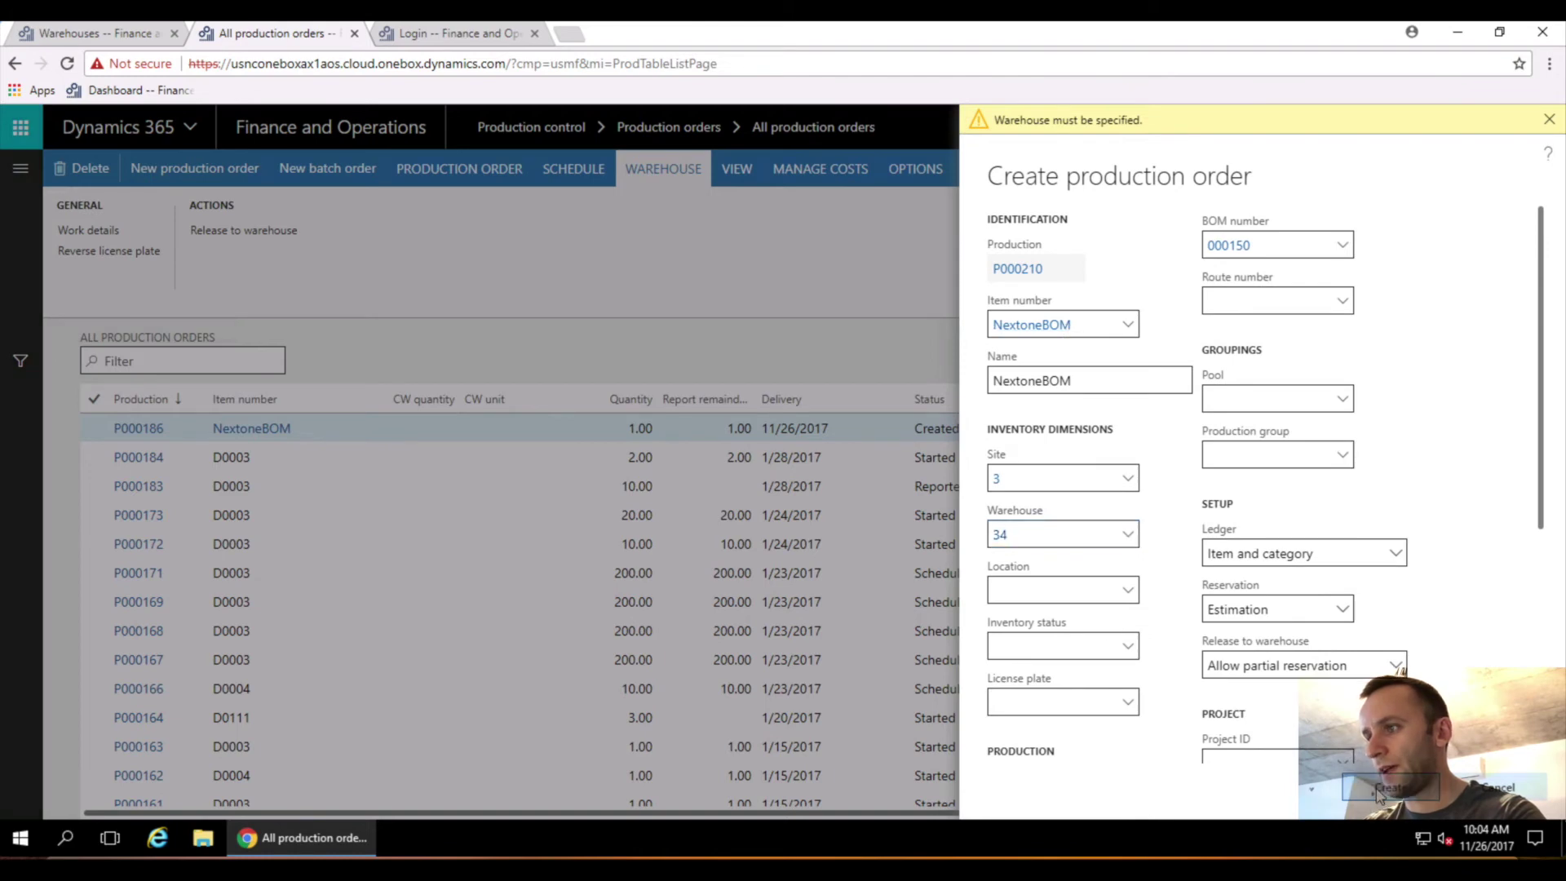
{"action": "left_click", "coordinate": [1378, 795]}
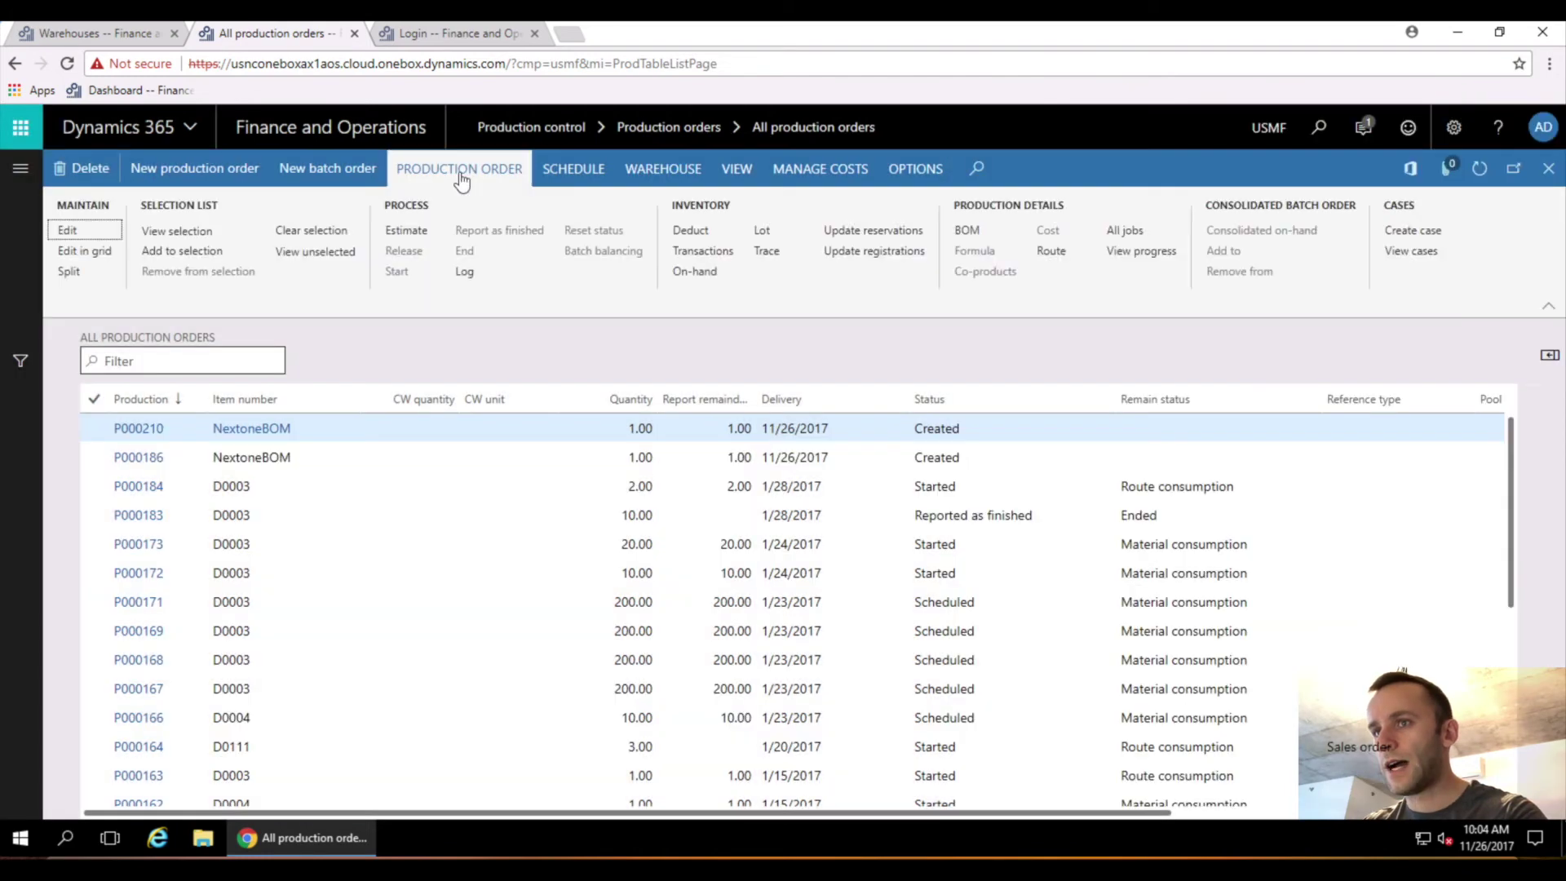
Step: Estimate production order P000210, then release it to Released status
{"action": "left_click", "coordinate": [407, 232]}
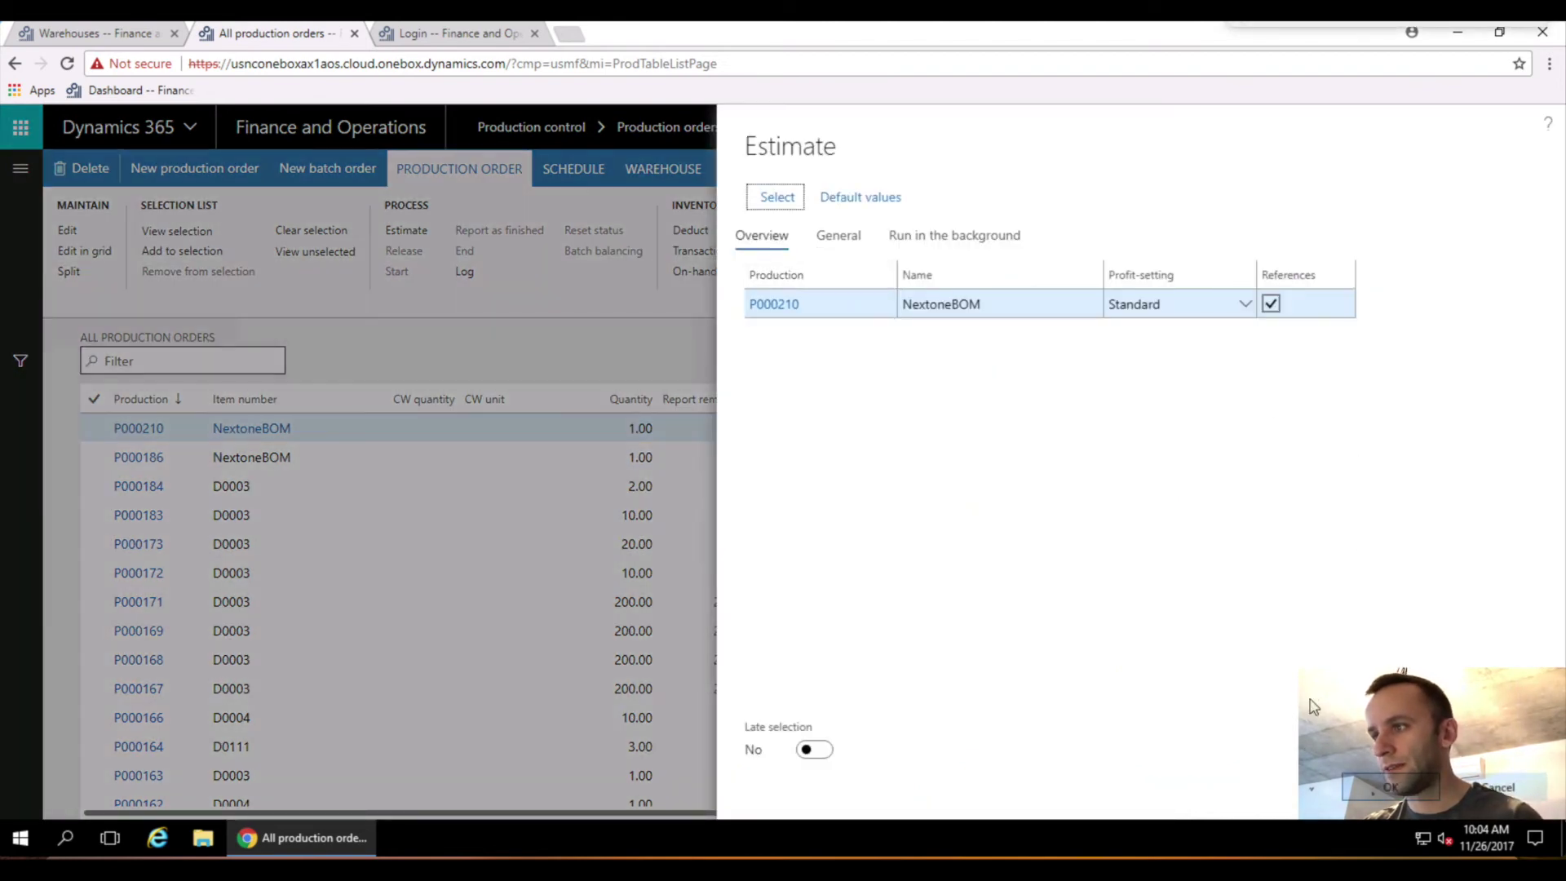
{"action": "left_click", "coordinate": [1391, 790]}
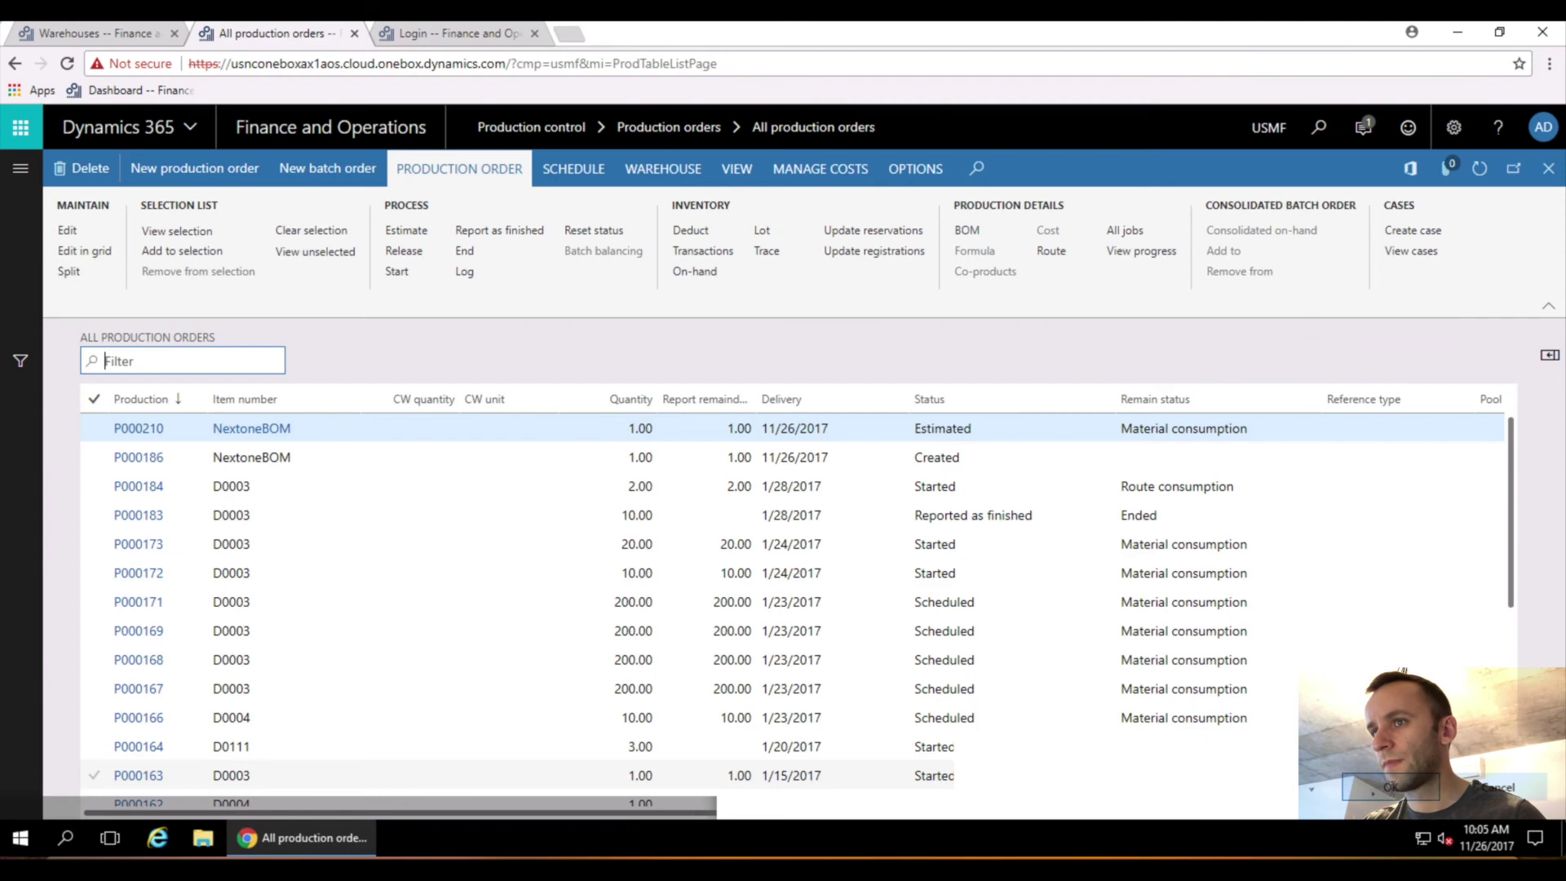
{"action": "left_click", "coordinate": [416, 255]}
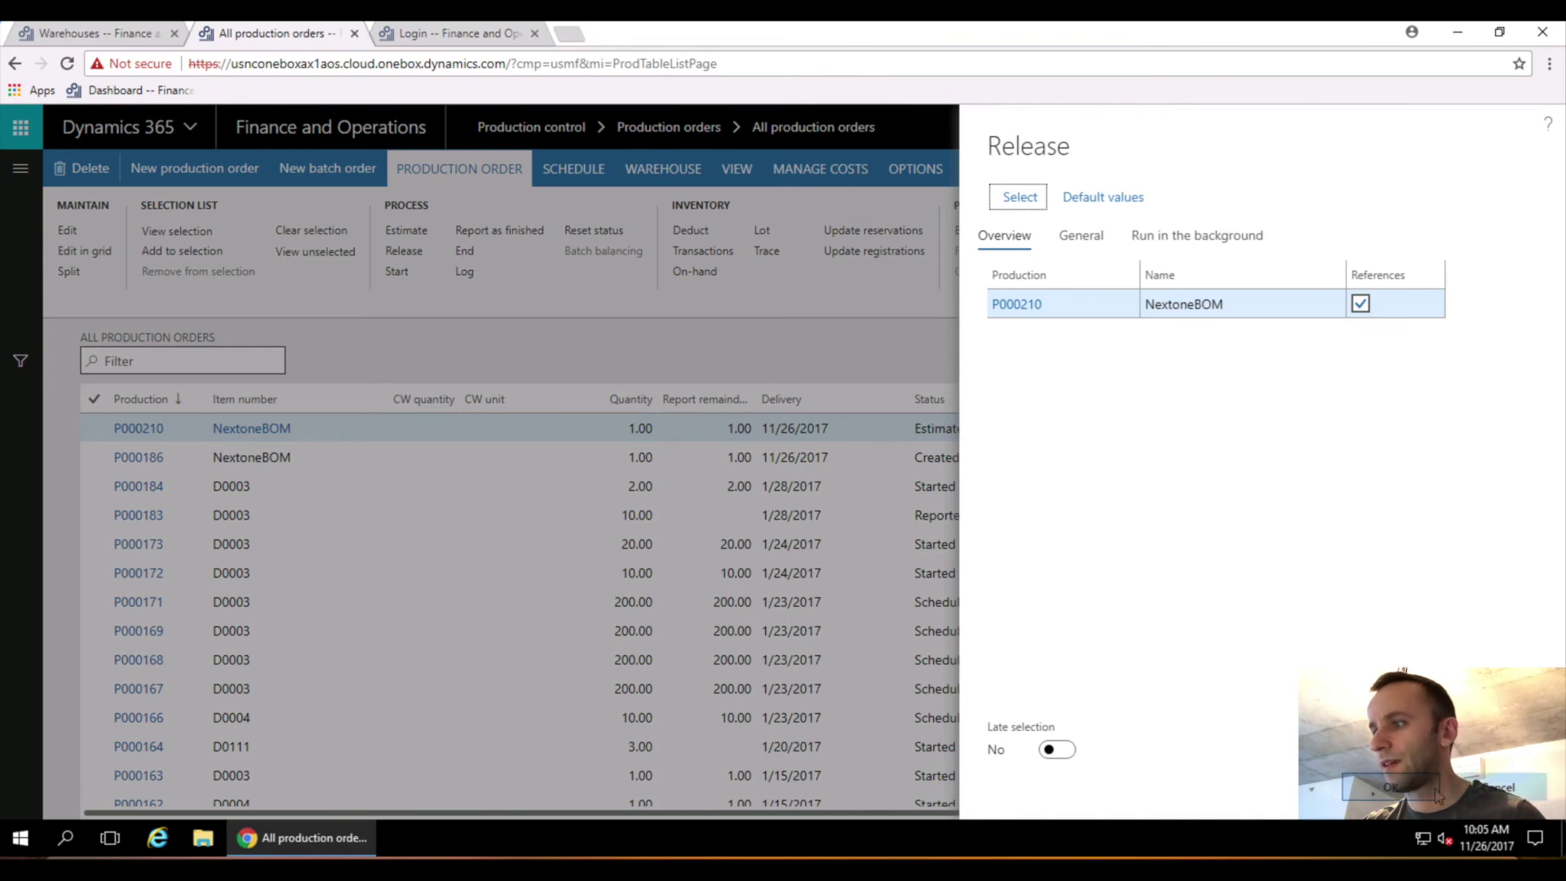
{"action": "left_click", "coordinate": [1395, 789]}
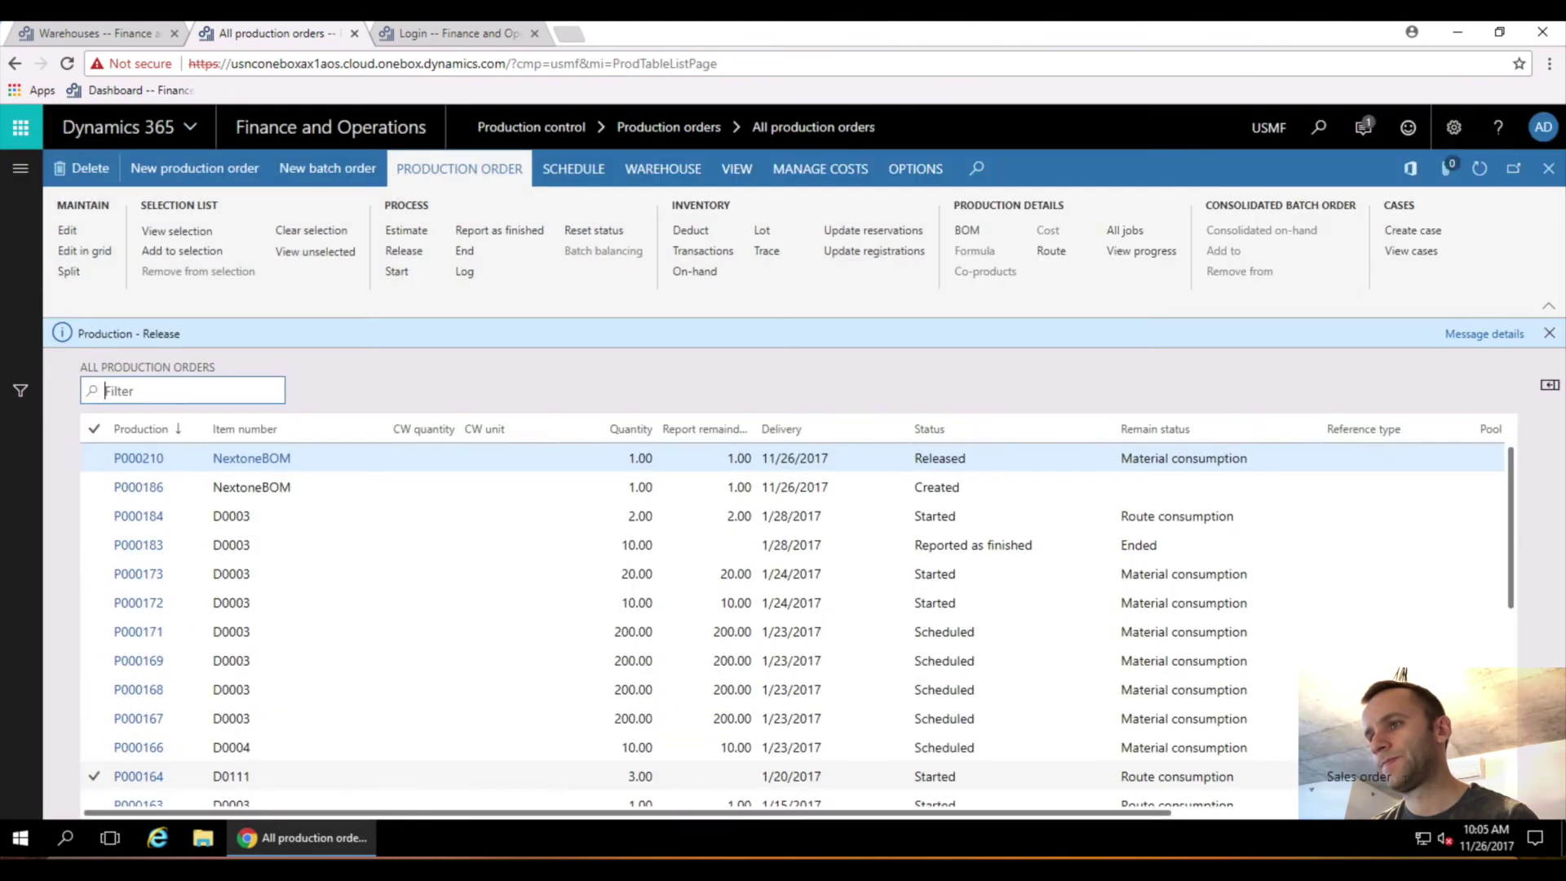
Step: Read the release messages for wave USMF-000000036 and work USMF-000000040, then view Warehouse actions
{"action": "left_click", "coordinate": [1485, 334]}
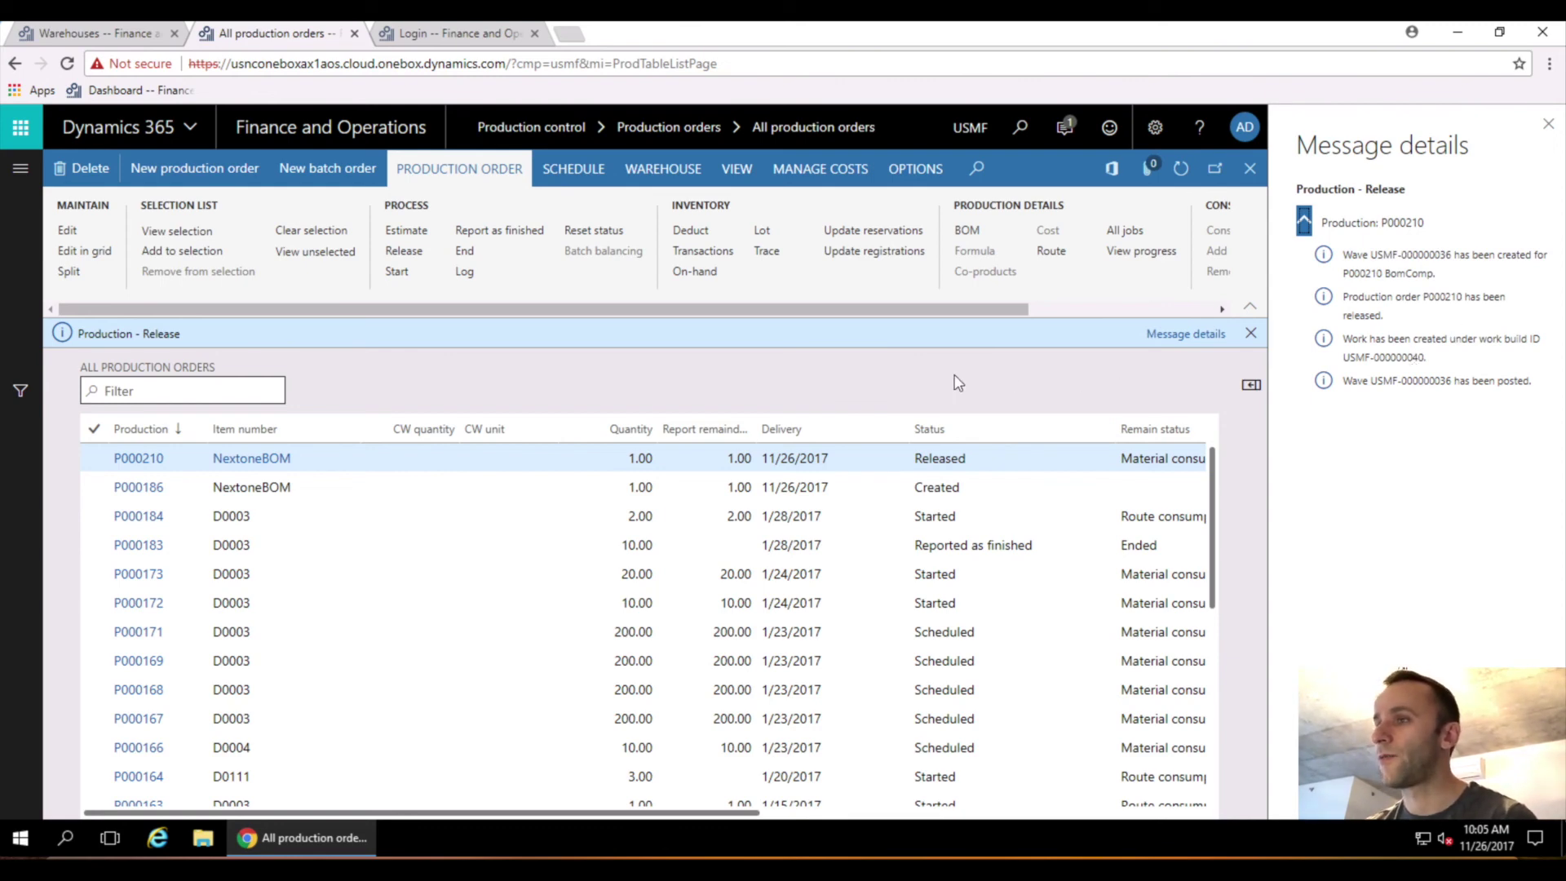
{"action": "left_click", "coordinate": [663, 168]}
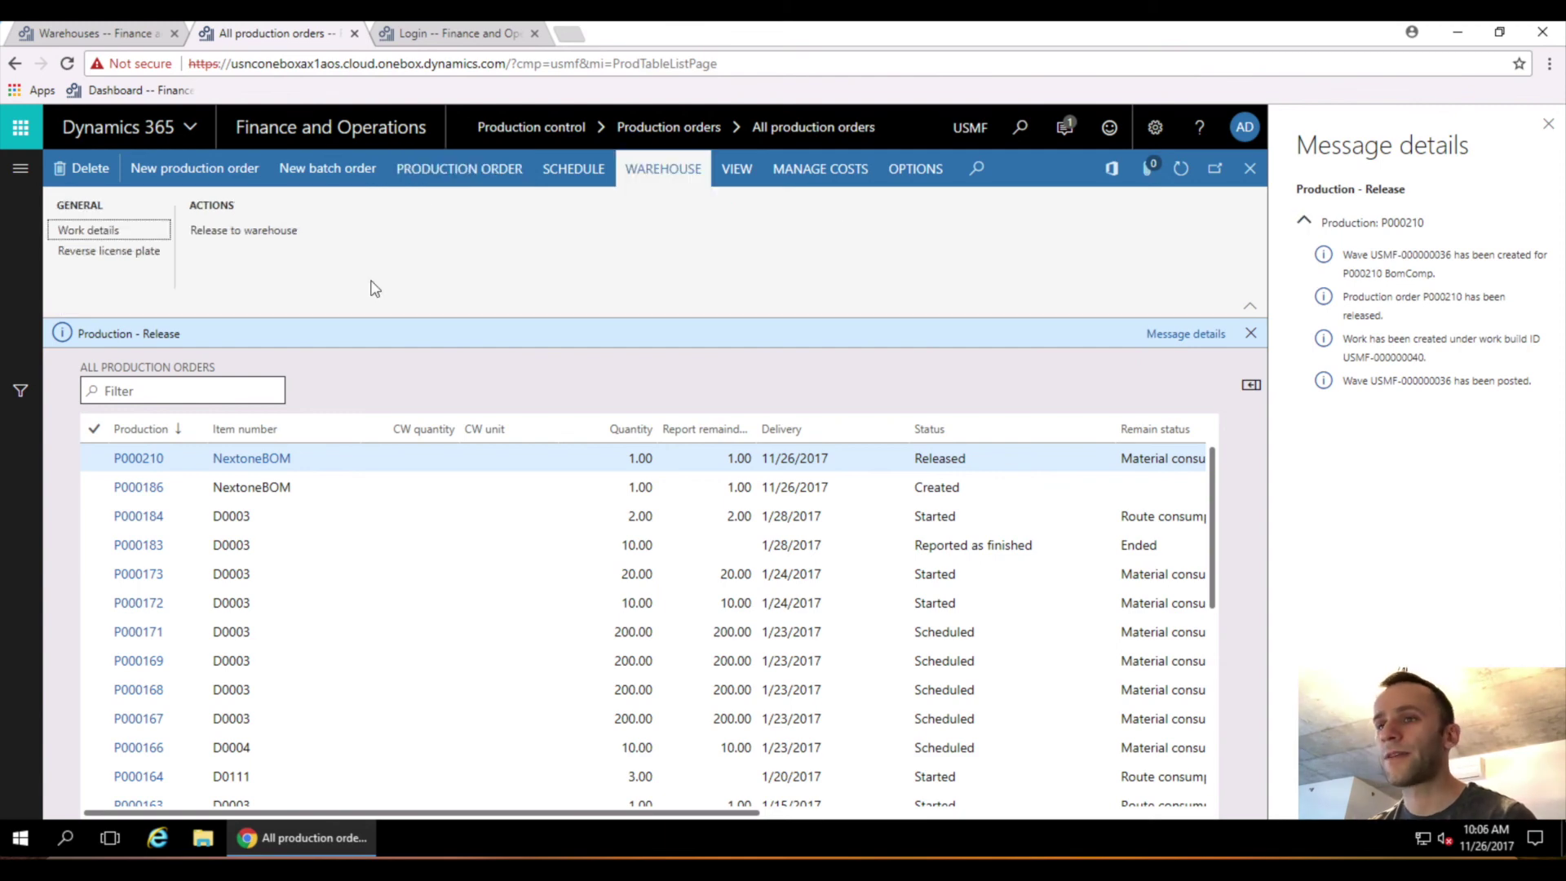